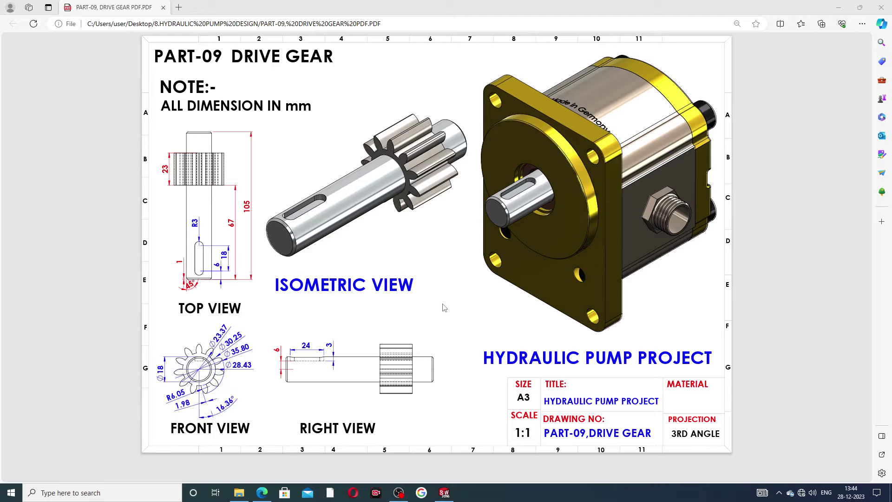
Switch to SOLIDWORKS and examine the finished drive gear shaft's keyway, gear teeth and end from several angles
{"action": "left_click", "coordinate": [443, 492]}
{"action": "middle_click_drag", "start_coordinate": [551, 237], "coordinate": [578, 249]}
{"action": "scroll", "coordinate": [611, 194], "scroll_direction": "up", "scroll_amount": 3}
{"action": "scroll", "coordinate": [522, 243], "scroll_direction": "down", "scroll_amount": 2}
{"action": "scroll", "coordinate": [523, 224], "scroll_direction": "down", "scroll_amount": 2}
{"action": "scroll", "coordinate": [526, 227], "scroll_direction": "up", "scroll_amount": 3}
{"action": "middle_click_drag", "start_coordinate": [526, 230], "coordinate": [436, 307]}
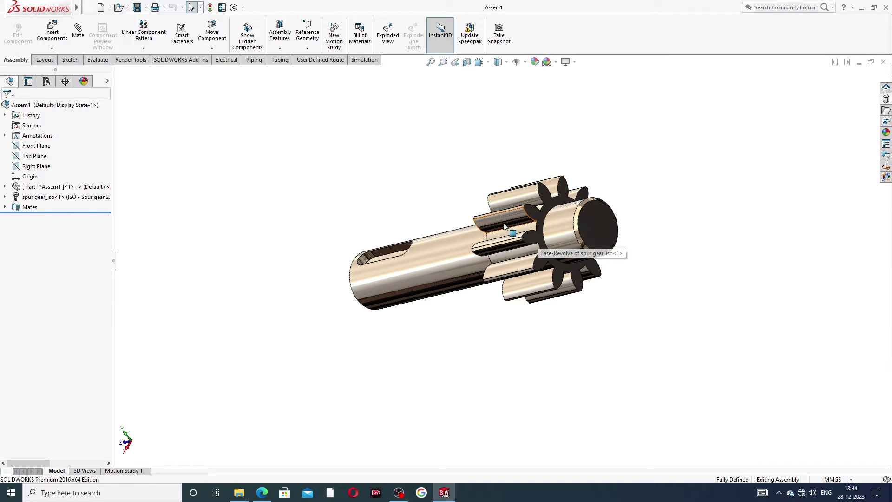
{"action": "middle_click_drag", "start_coordinate": [397, 275], "coordinate": [424, 322]}
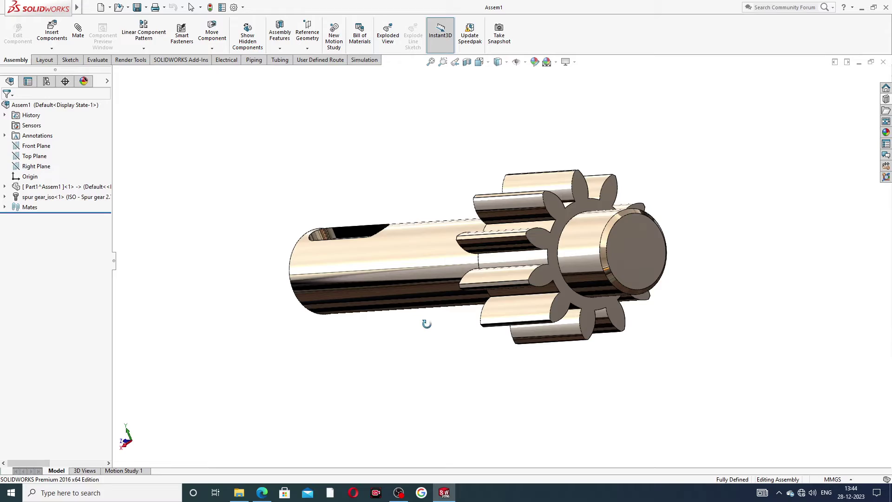
{"action": "middle_click_drag", "start_coordinate": [528, 268], "coordinate": [523, 259]}
{"action": "middle_click_drag", "start_coordinate": [692, 228], "coordinate": [738, 196]}
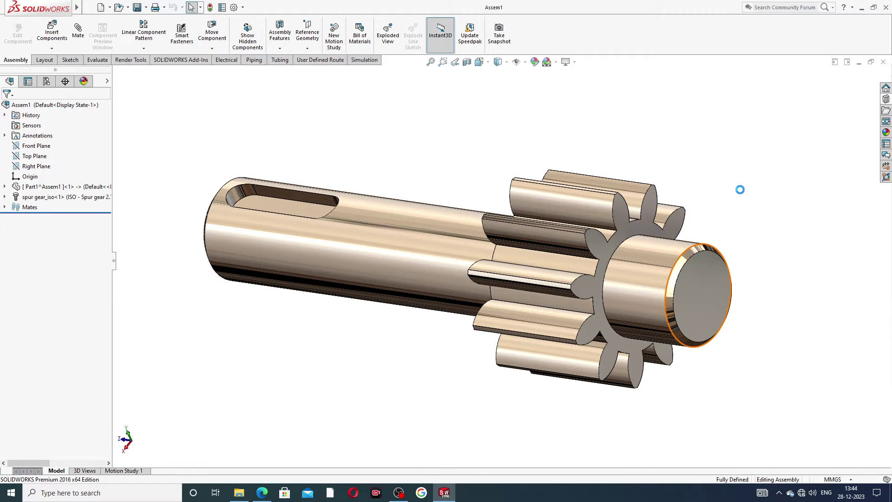
Close the finished gear assembly and create a new, empty assembly document without inserting any existing component
{"action": "left_click", "coordinate": [883, 62]}
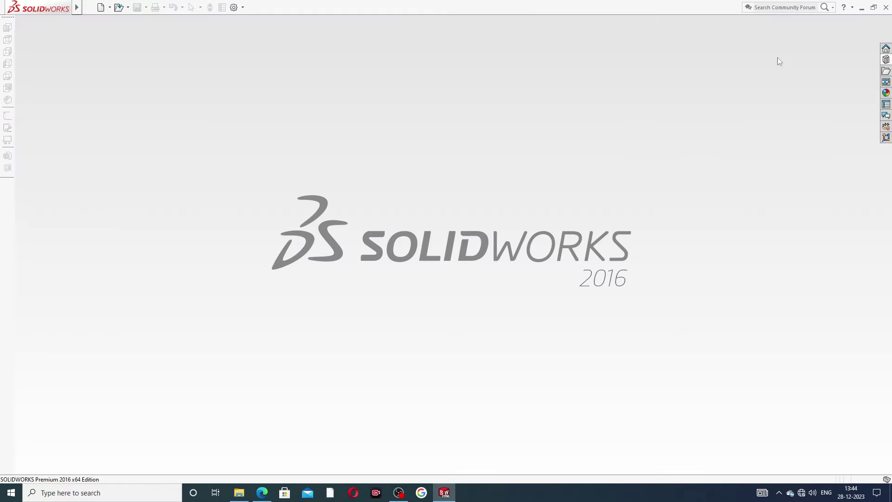
{"action": "left_click", "coordinate": [101, 7]}
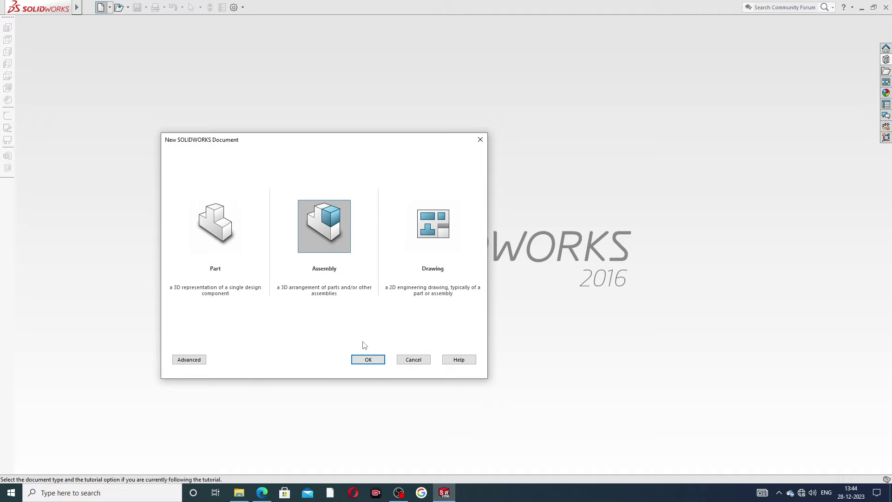
{"action": "left_click", "coordinate": [366, 359]}
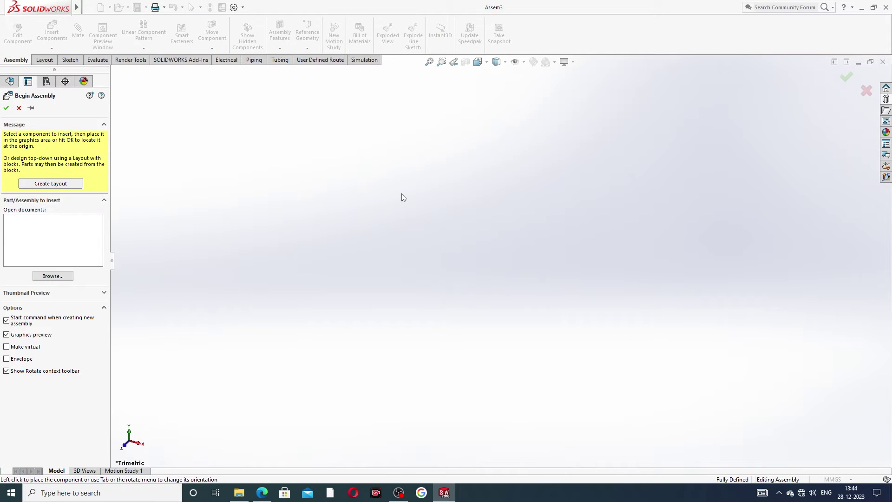
{"action": "left_click", "coordinate": [19, 108]}
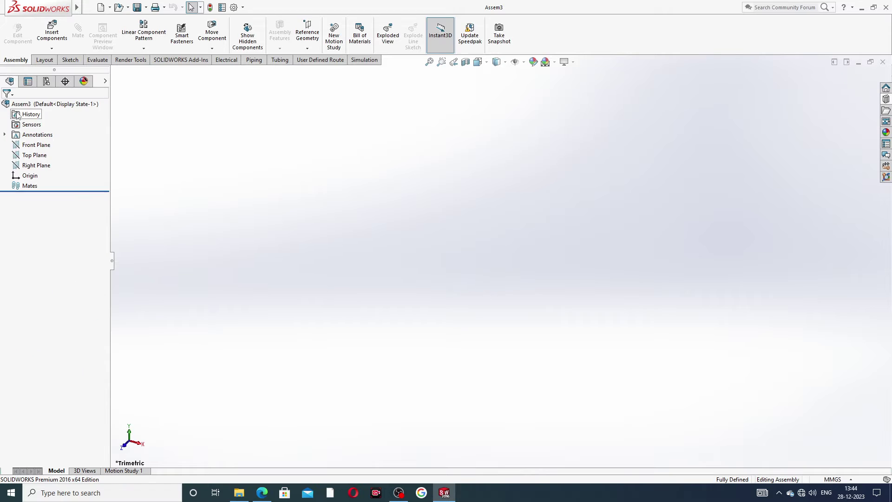
Apply the Plain White scene and set both the shaded and wireframe image quality resolutions to maximum
{"action": "left_click", "coordinate": [555, 63]}
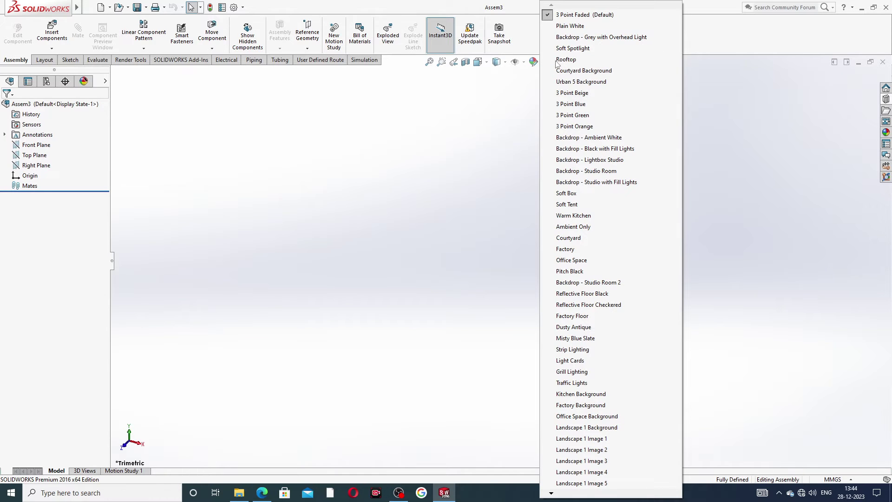
{"action": "left_click", "coordinate": [568, 26]}
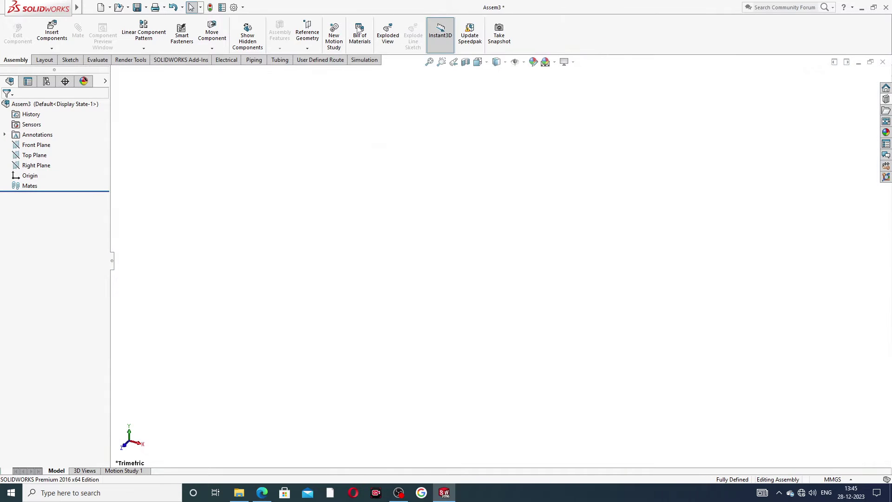
{"action": "left_click", "coordinate": [235, 7]}
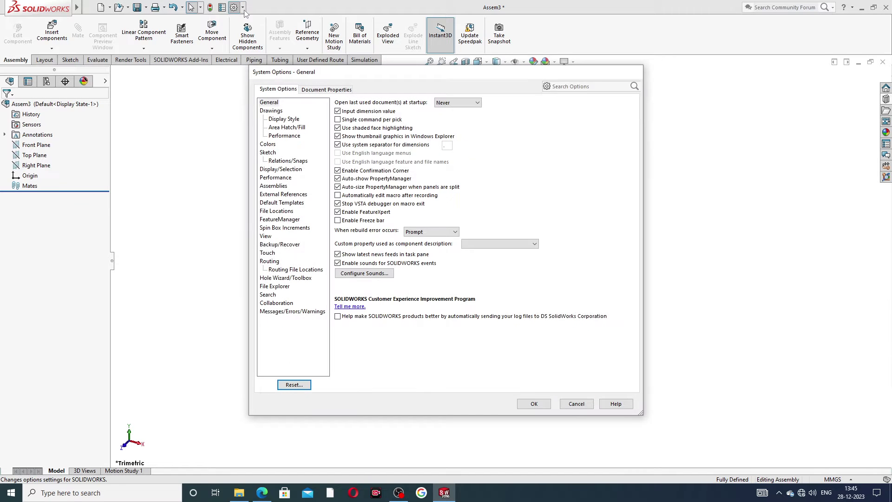
{"action": "left_click", "coordinate": [314, 89]}
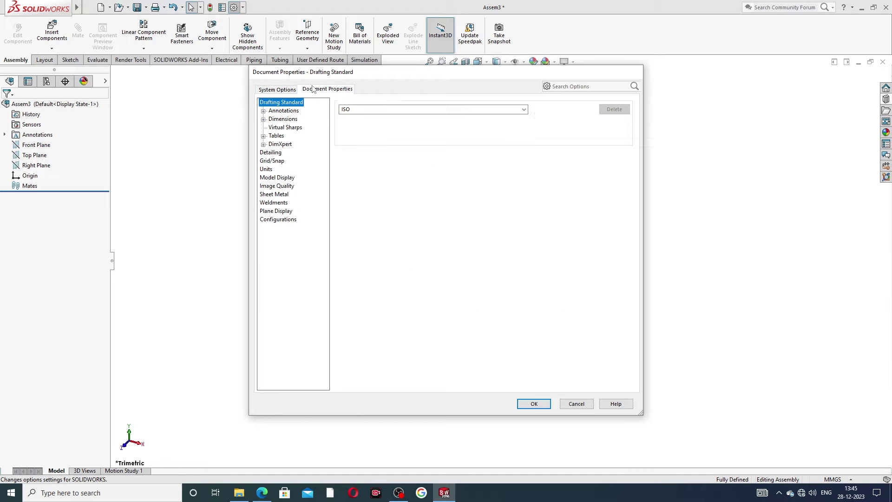
{"action": "left_click", "coordinate": [276, 185]}
{"action": "left_click", "coordinate": [417, 117]}
{"action": "left_click_drag", "start_coordinate": [419, 118], "coordinate": [512, 117]}
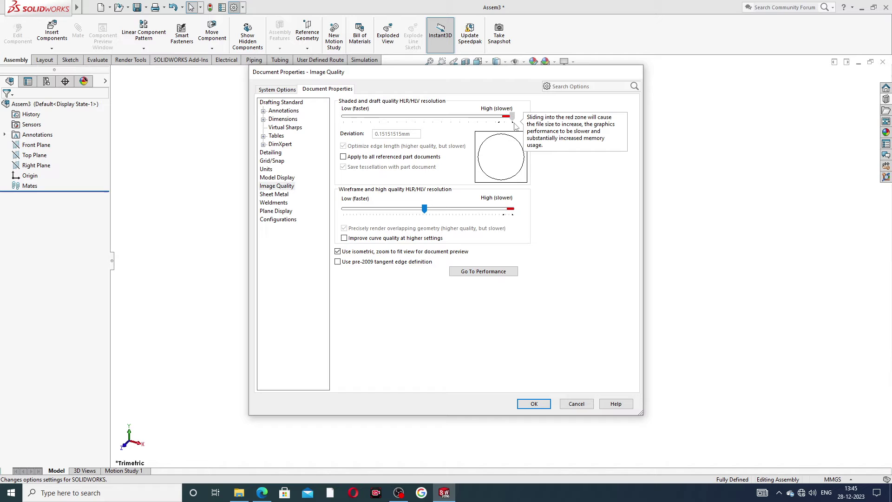
{"action": "left_click_drag", "start_coordinate": [424, 209], "coordinate": [512, 209]}
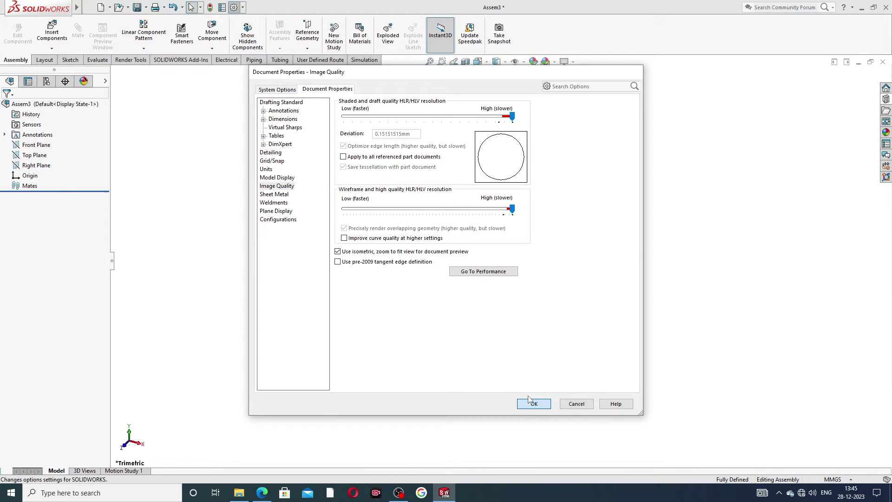
{"action": "left_click", "coordinate": [532, 403]}
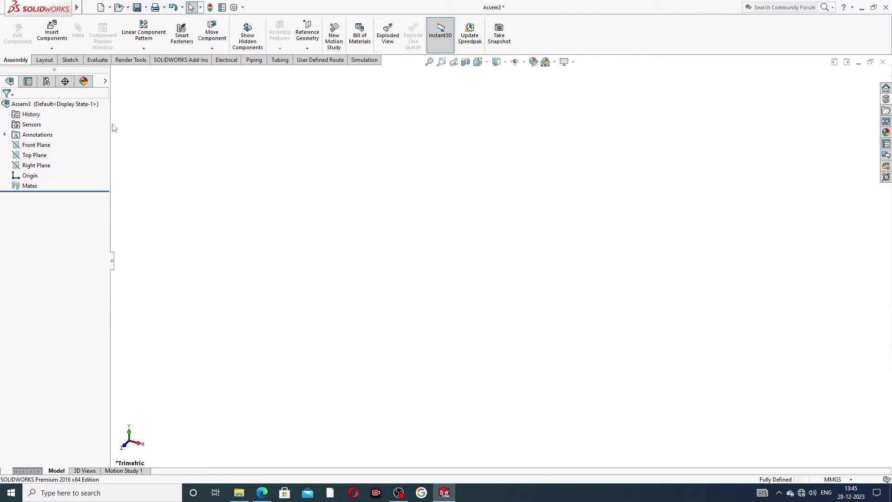
Insert a new part into the assembly and start its first sketch on the Front Plane
{"action": "left_click", "coordinate": [51, 49]}
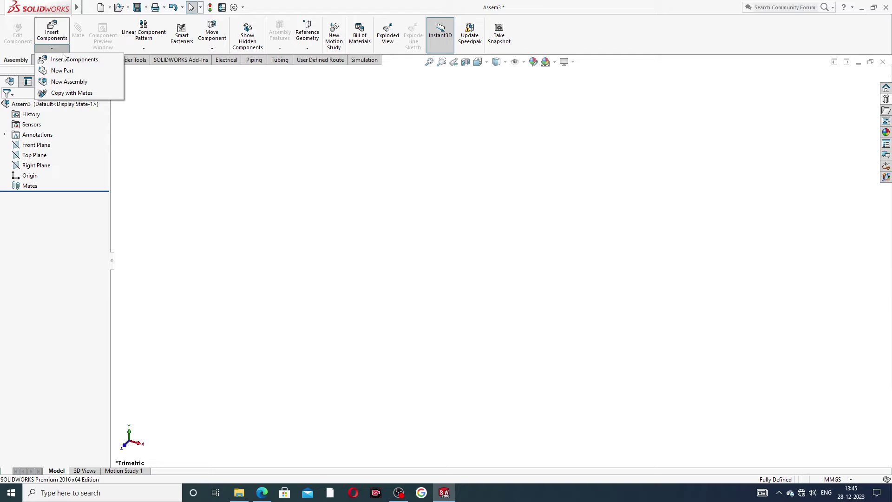
{"action": "left_click", "coordinate": [68, 72]}
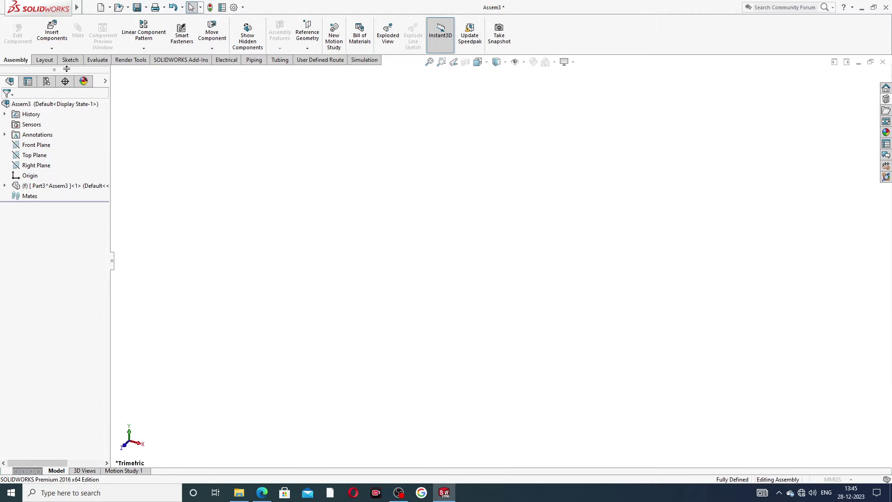
{"action": "left_click", "coordinate": [45, 146]}
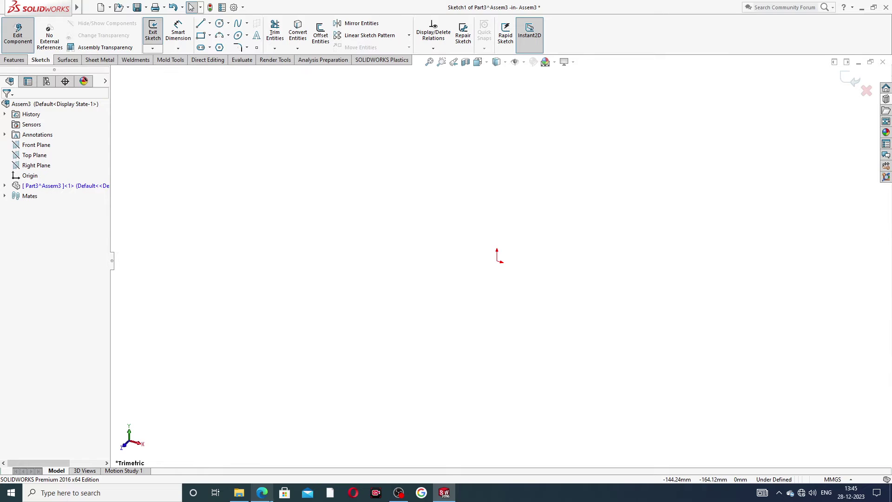
Check the shaft dimensions in the PDF drawing and sketch a circle of about 42.5 mm radius centred on the origin
{"action": "left_click", "coordinate": [262, 492]}
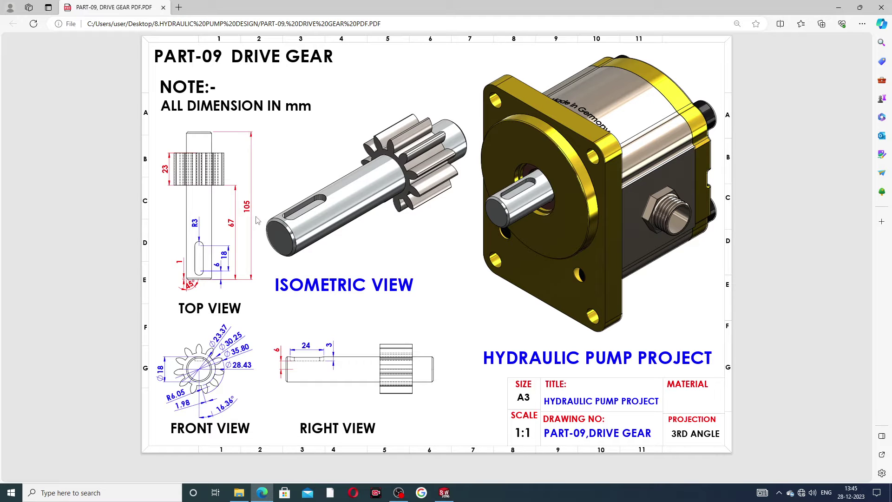
{"action": "left_click", "coordinate": [261, 492]}
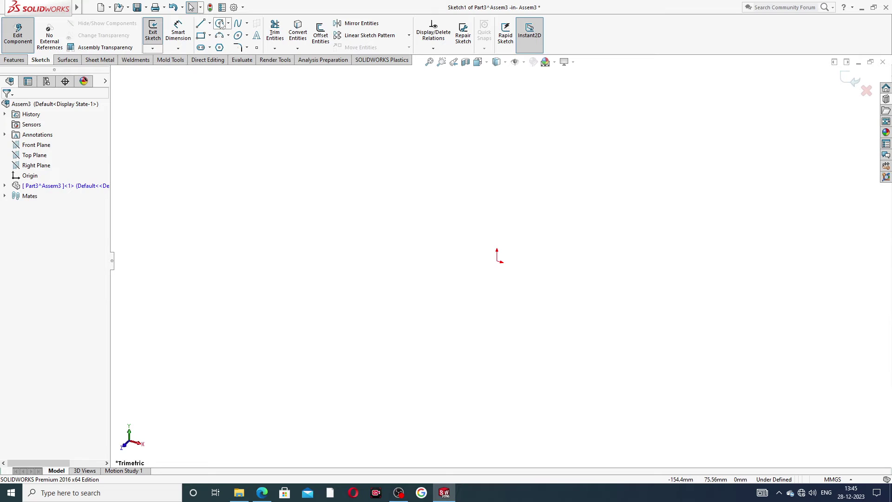
{"action": "left_click", "coordinate": [219, 23]}
{"action": "left_click", "coordinate": [497, 261]}
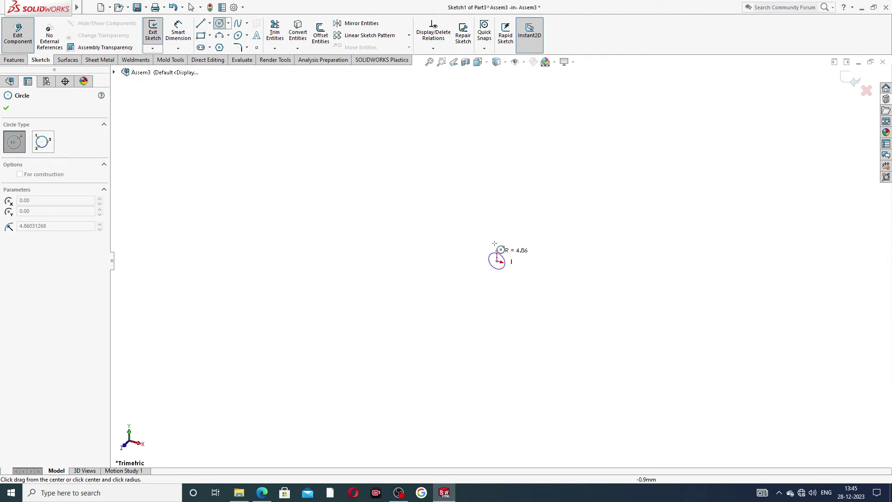
{"action": "left_click", "coordinate": [501, 191]}
{"action": "right_click", "coordinate": [528, 157]}
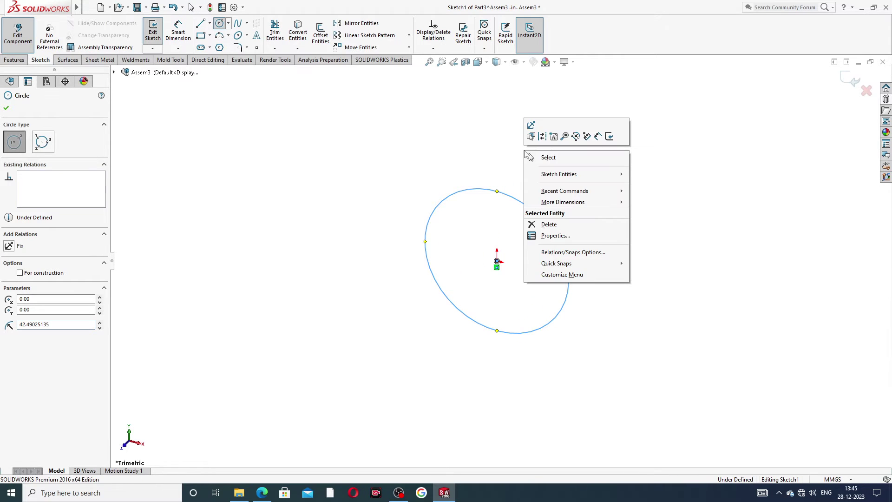
{"action": "left_click", "coordinate": [547, 158]}
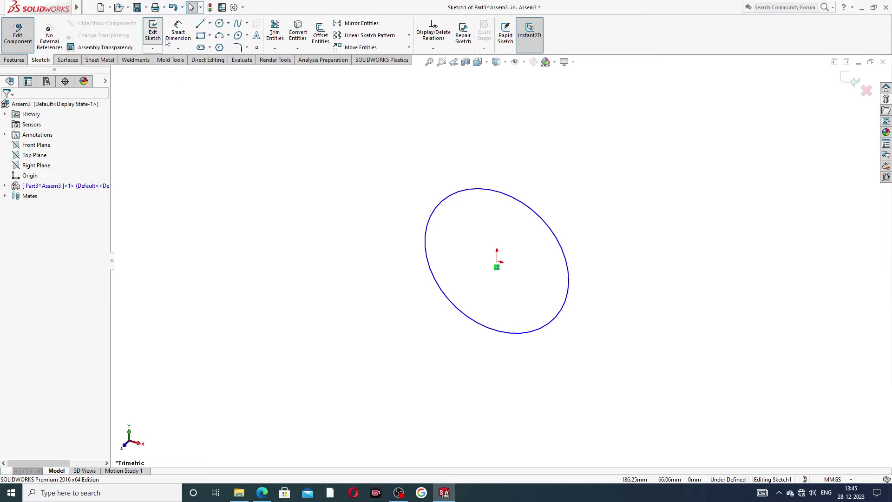
Dimension the circle's diameter as 18 mm
{"action": "left_click", "coordinate": [178, 32]}
{"action": "left_click", "coordinate": [438, 206]}
{"action": "left_click", "coordinate": [424, 160]}
{"action": "type", "text": "18"}
{"action": "key", "text": "Return"}
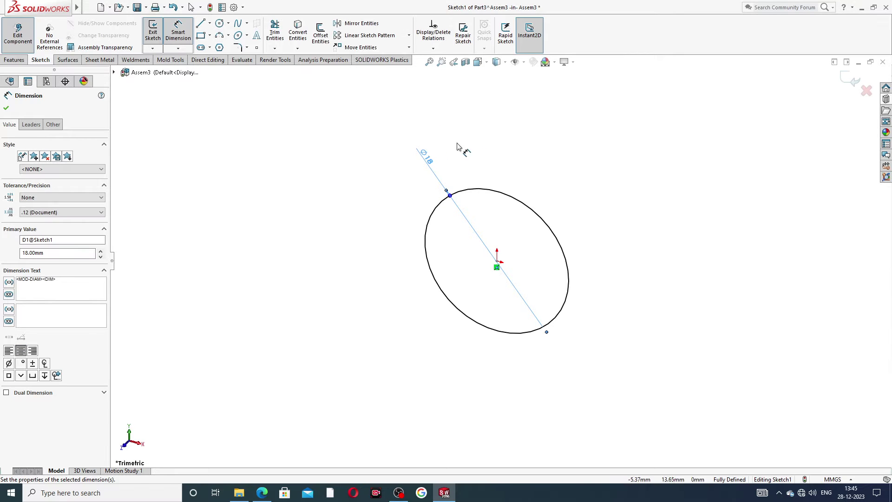
{"action": "right_click", "coordinate": [199, 106]}
{"action": "left_click", "coordinate": [231, 38]}
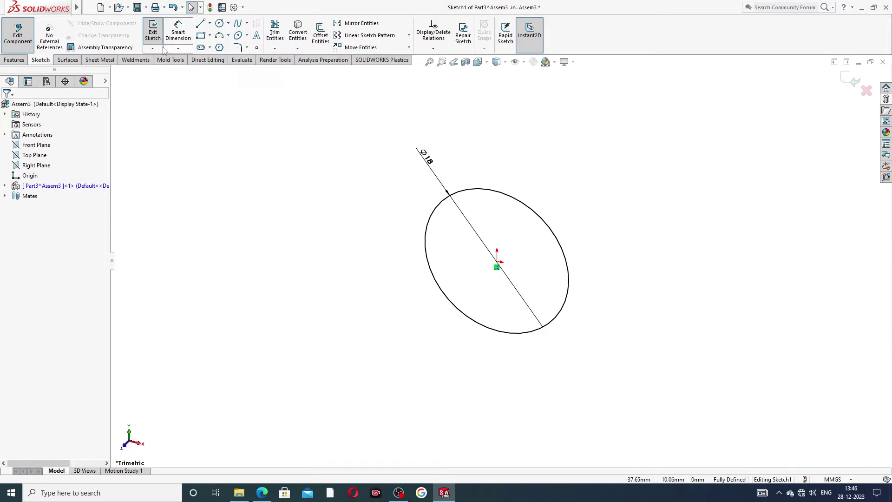
Extrude the circle with a Blind depth of 105 mm to form the shaft
{"action": "left_click", "coordinate": [14, 60]}
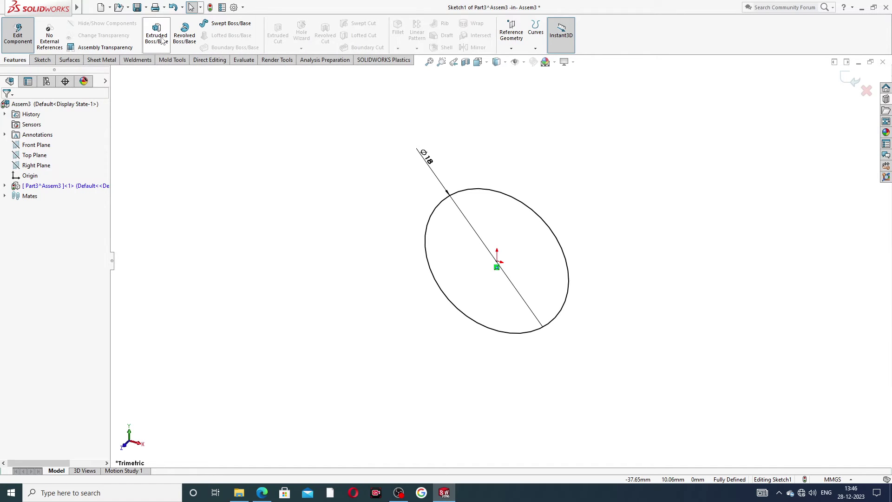
{"action": "left_click", "coordinate": [158, 34]}
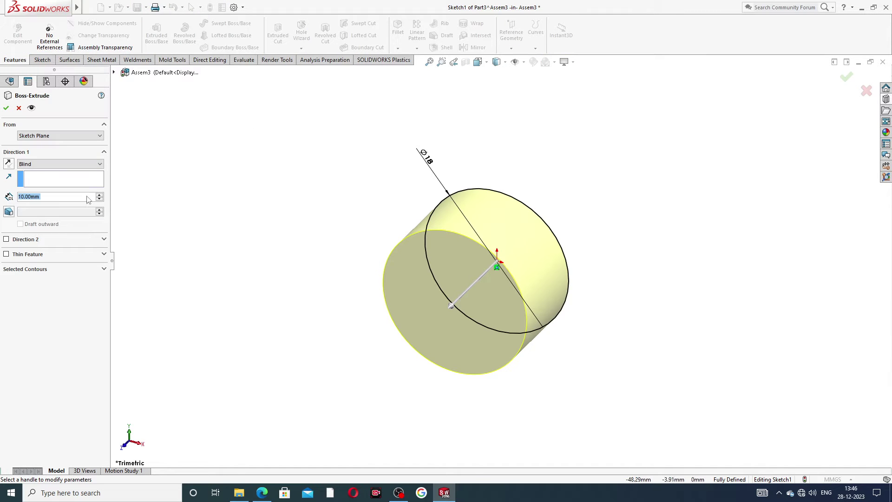
{"action": "type", "text": "105"}
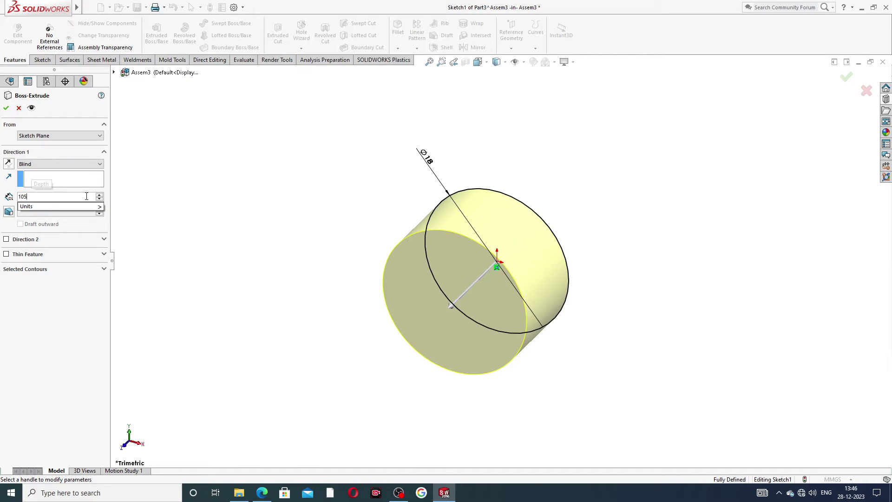
{"action": "key", "text": "Return"}
{"action": "scroll", "coordinate": [532, 288], "scroll_direction": "up", "scroll_amount": 5}
{"action": "middle_click_drag", "start_coordinate": [497, 325], "coordinate": [424, 332]}
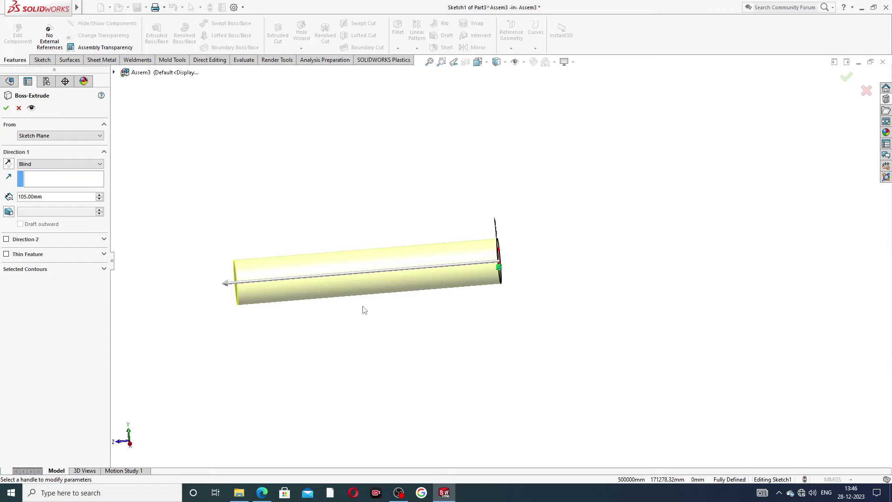
{"action": "middle_click_drag", "start_coordinate": [386, 310], "coordinate": [432, 298]}
{"action": "scroll", "coordinate": [432, 298], "scroll_direction": "down", "scroll_amount": 5}
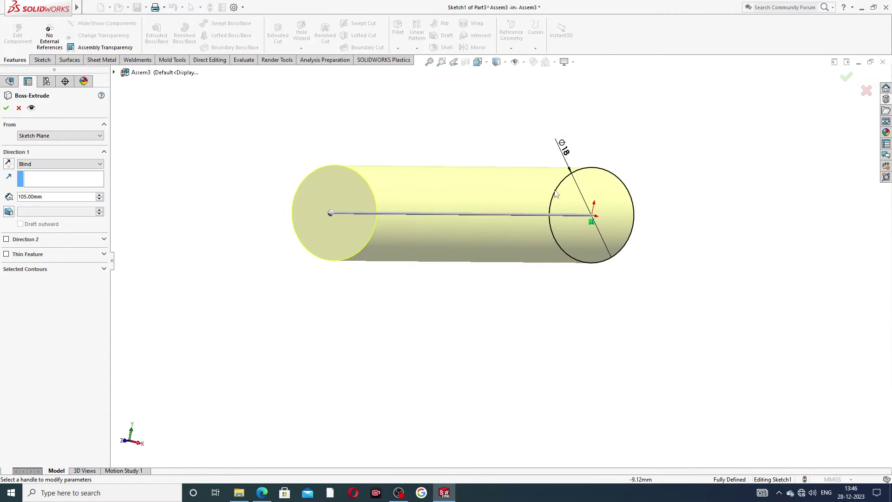
{"action": "left_click", "coordinate": [6, 107]}
Check the chamfer size in the PDF drawing and chamfer the edges of the shaft's cylindrical face by 1 mm at 45 degrees
{"action": "middle_click_drag", "start_coordinate": [553, 147], "coordinate": [514, 135]}
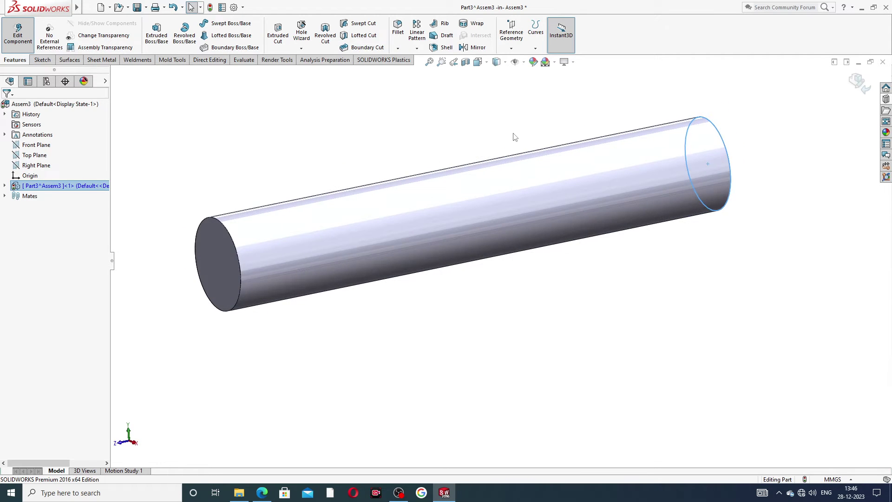
{"action": "scroll", "coordinate": [553, 158], "scroll_direction": "up", "scroll_amount": 3}
{"action": "middle_click_drag", "start_coordinate": [558, 186], "coordinate": [524, 199]}
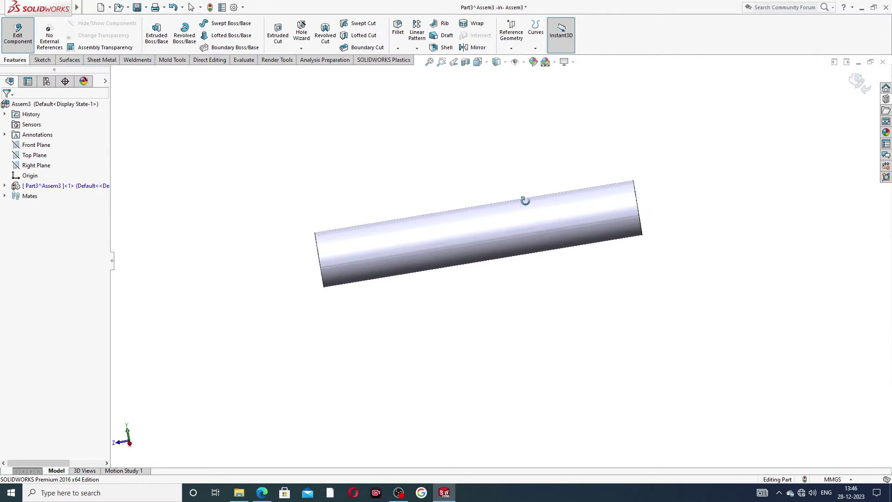
{"action": "left_click", "coordinate": [261, 492]}
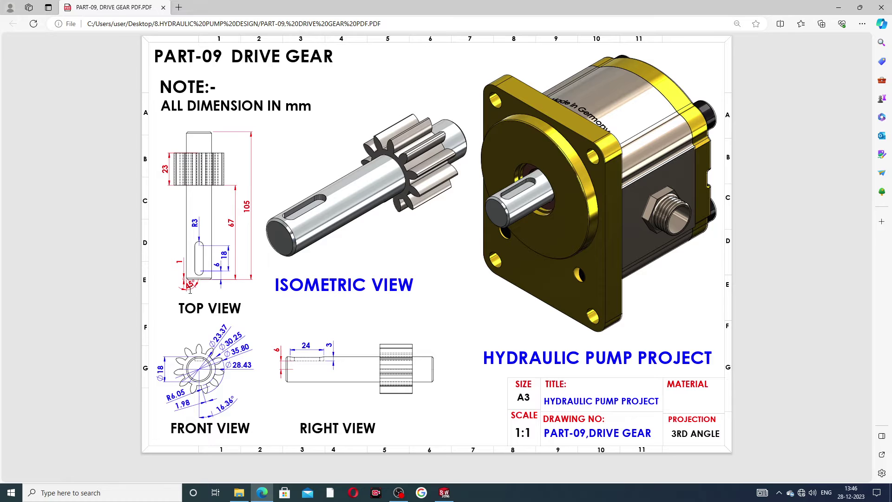
{"action": "left_click", "coordinate": [445, 492]}
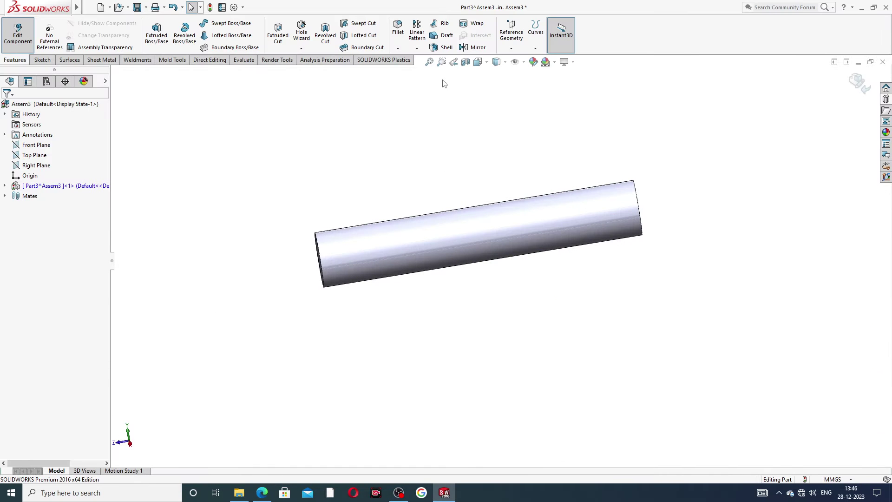
{"action": "left_click", "coordinate": [398, 49]}
{"action": "left_click", "coordinate": [418, 71]}
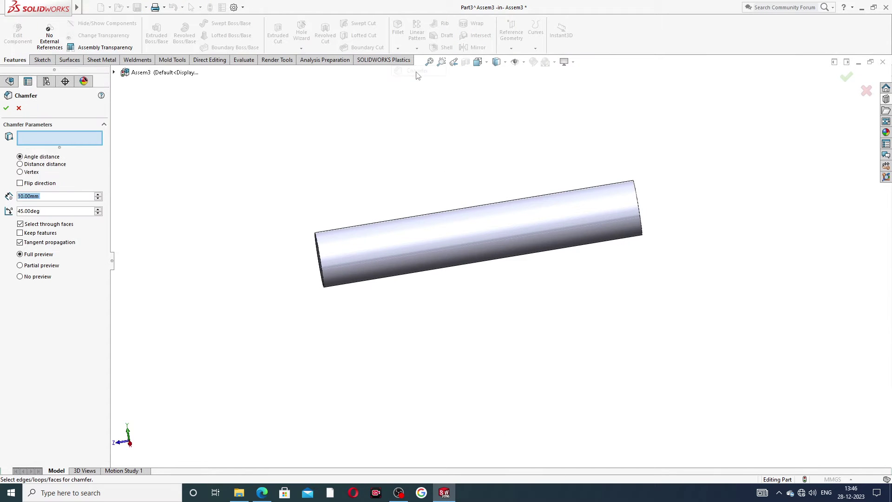
{"action": "type", "text": "1"}
{"action": "key", "text": "Return"}
{"action": "left_click", "coordinate": [392, 242]}
{"action": "middle_click_drag", "start_coordinate": [385, 194], "coordinate": [183, 171]}
{"action": "left_click", "coordinate": [6, 108]}
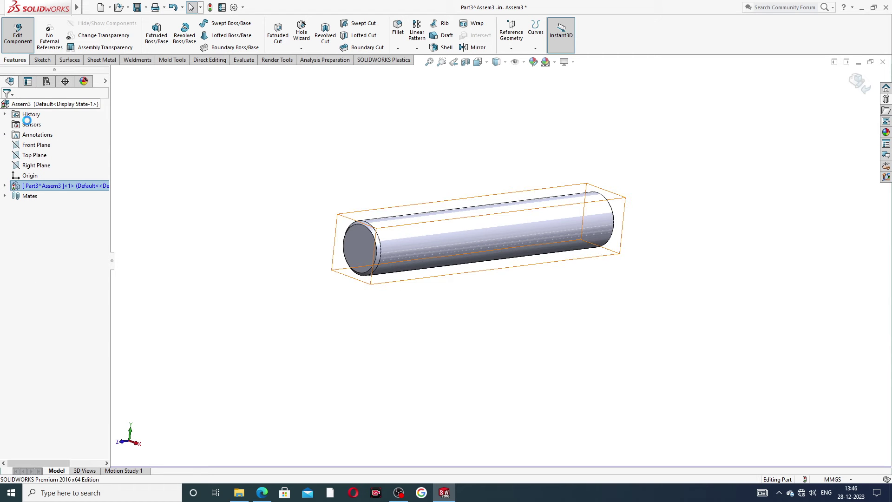
Check the keyway in the PDF drawing and start a sketch on the Top Plane, viewed from the top
{"action": "mouse_move", "coordinate": [474, 205]}
{"action": "middle_mouse_down"}
{"action": "mouse_move", "coordinate": [429, 176]}
{"action": "mouse_move", "coordinate": [458, 205]}
{"action": "middle_mouse_up"}
{"action": "scroll", "coordinate": [462, 233], "scroll_direction": "down", "scroll_amount": 3}
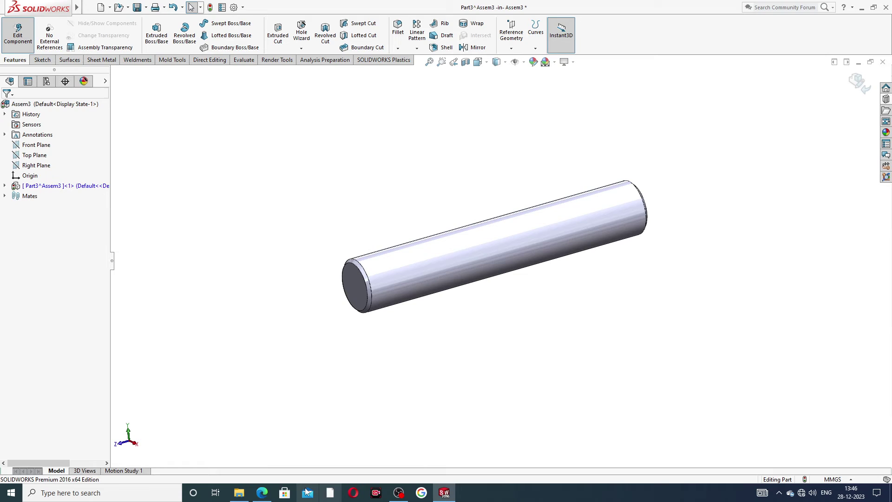
{"action": "left_click", "coordinate": [262, 493]}
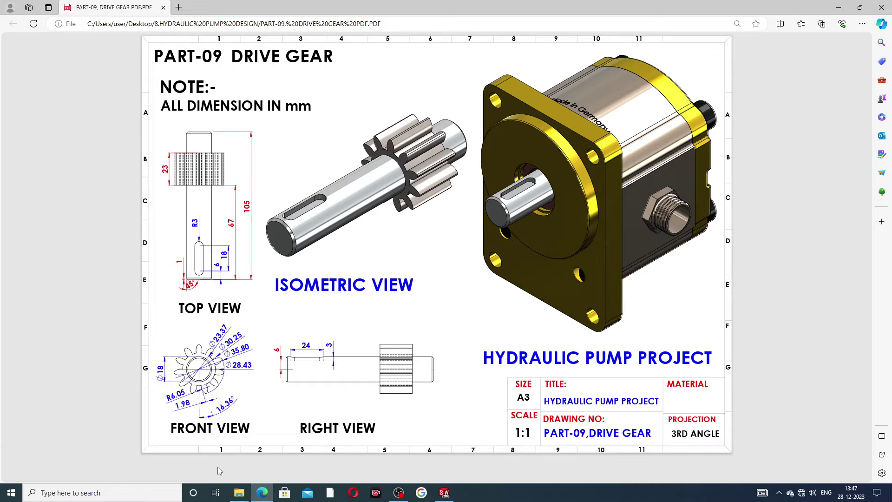
{"action": "left_click", "coordinate": [262, 492]}
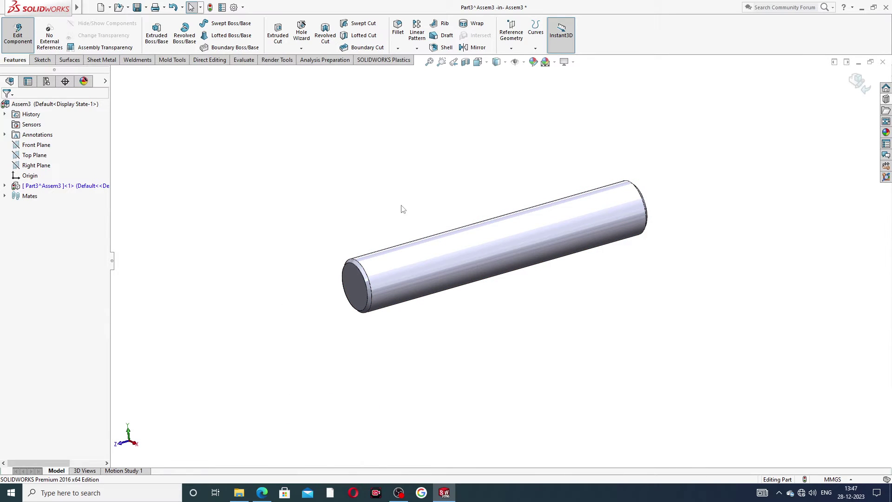
{"action": "left_click", "coordinate": [35, 155]}
{"action": "left_click", "coordinate": [46, 139]}
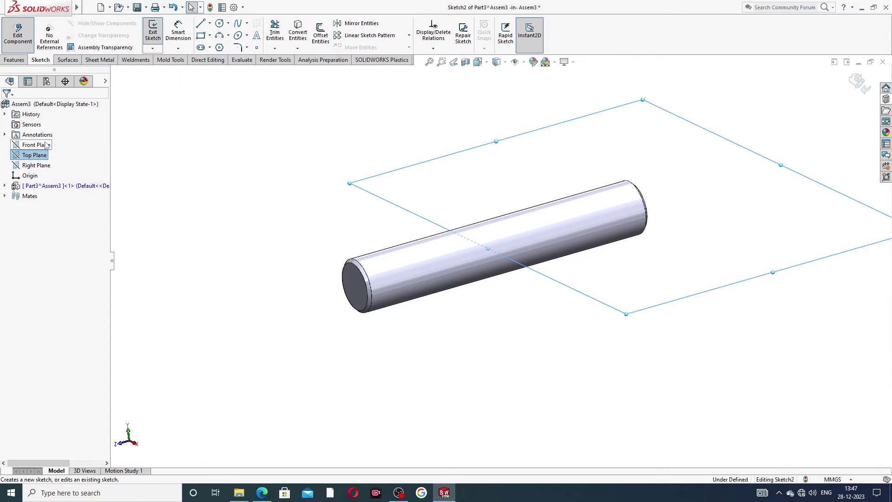
{"action": "left_click", "coordinate": [477, 62]}
{"action": "left_click", "coordinate": [530, 115]}
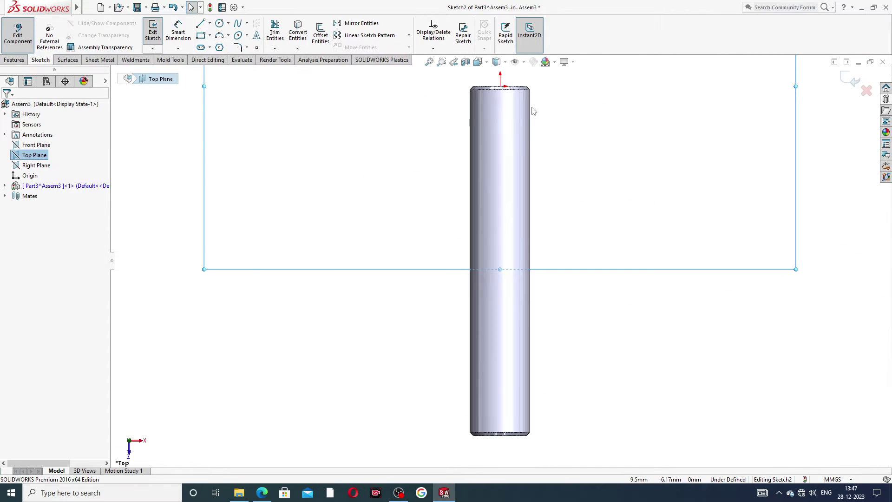
{"action": "scroll", "coordinate": [531, 348], "scroll_direction": "down", "scroll_amount": 5}
{"action": "scroll", "coordinate": [474, 325], "scroll_direction": "down", "scroll_amount": 2}
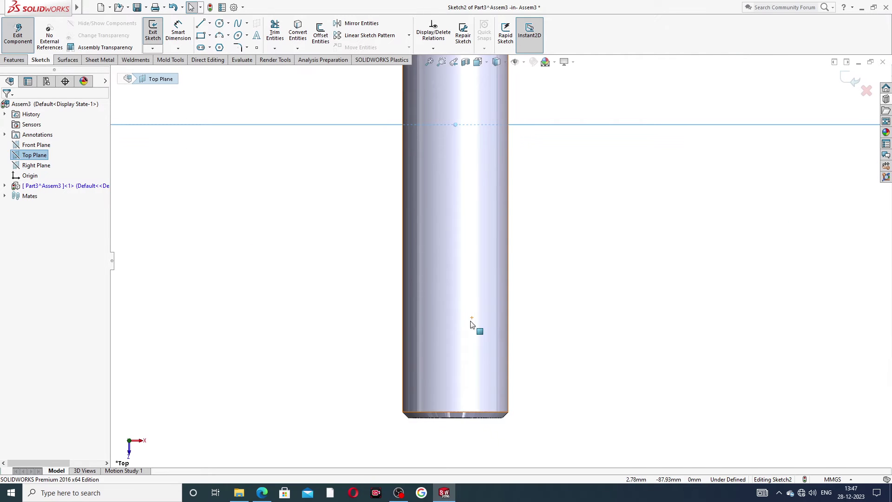
Sketch a vertical centerline about 39 mm long on the shaft axis, ending on the shaft's lower end edge
{"action": "left_click", "coordinate": [209, 23]}
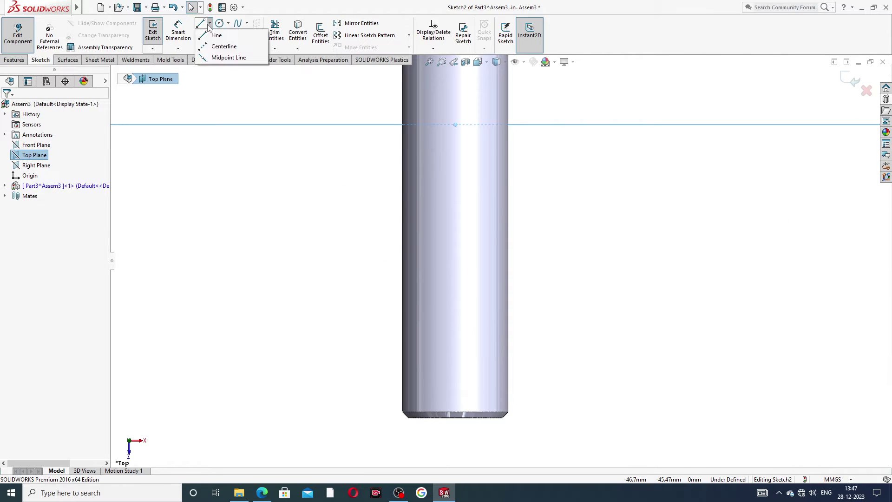
{"action": "left_click", "coordinate": [224, 46]}
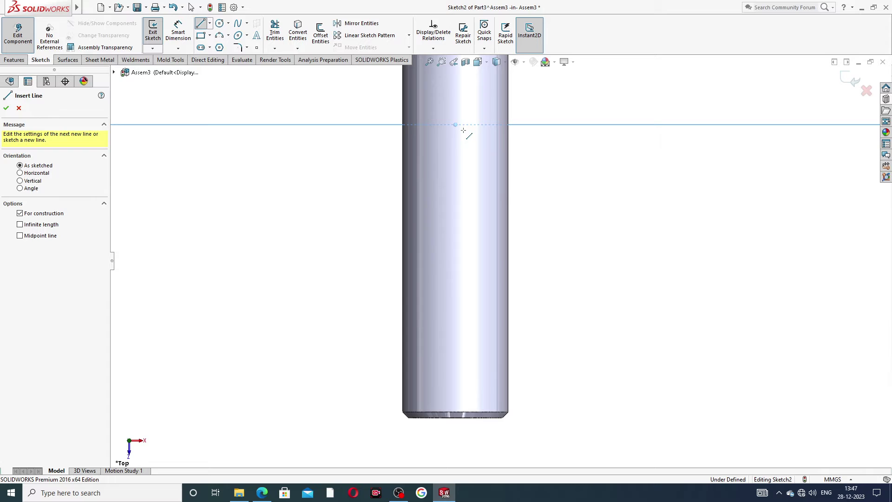
{"action": "left_click", "coordinate": [458, 190]}
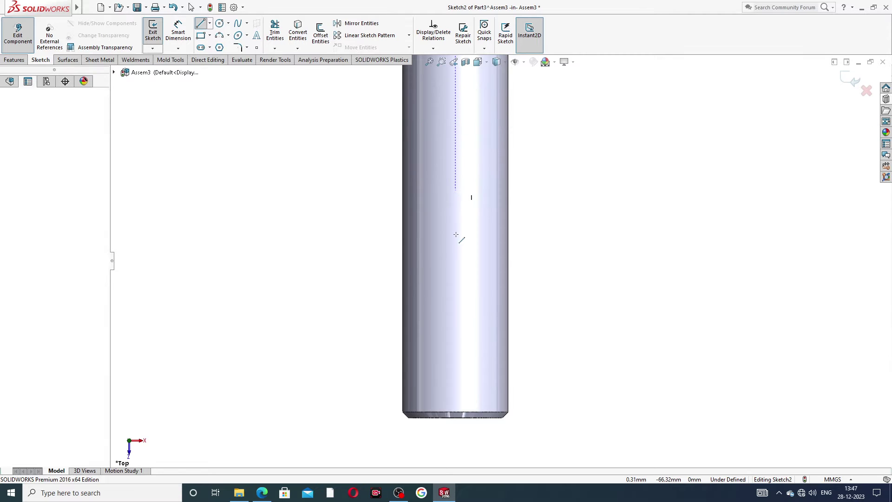
{"action": "scroll", "coordinate": [457, 420], "scroll_direction": "down", "scroll_amount": 3}
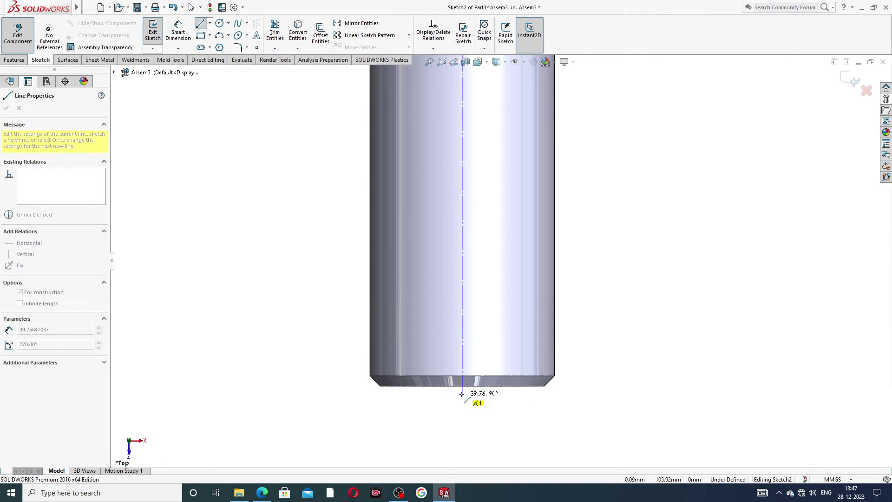
{"action": "left_click", "coordinate": [462, 386]}
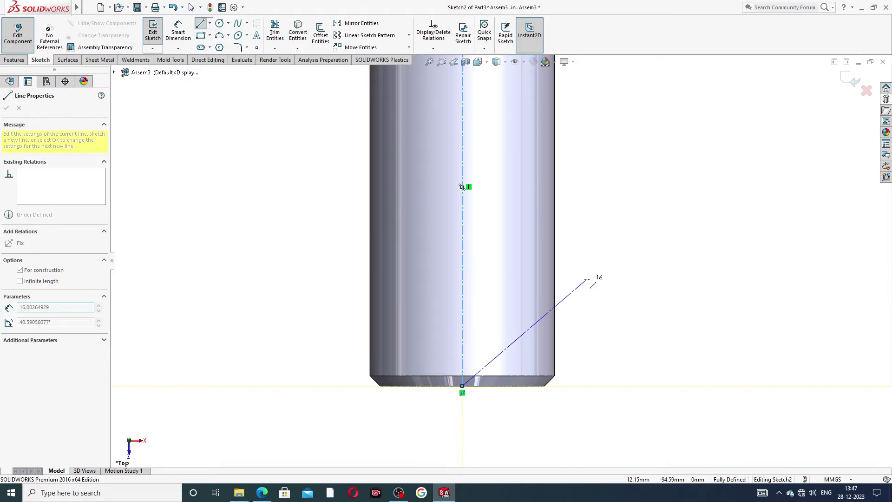
{"action": "right_click", "coordinate": [603, 283]}
{"action": "left_click", "coordinate": [606, 285]}
Sketch a vertical straight slot on the centerline, about 21 mm between arc centres and about 5.7 mm wide
{"action": "scroll", "coordinate": [567, 213], "scroll_direction": "up", "scroll_amount": 2}
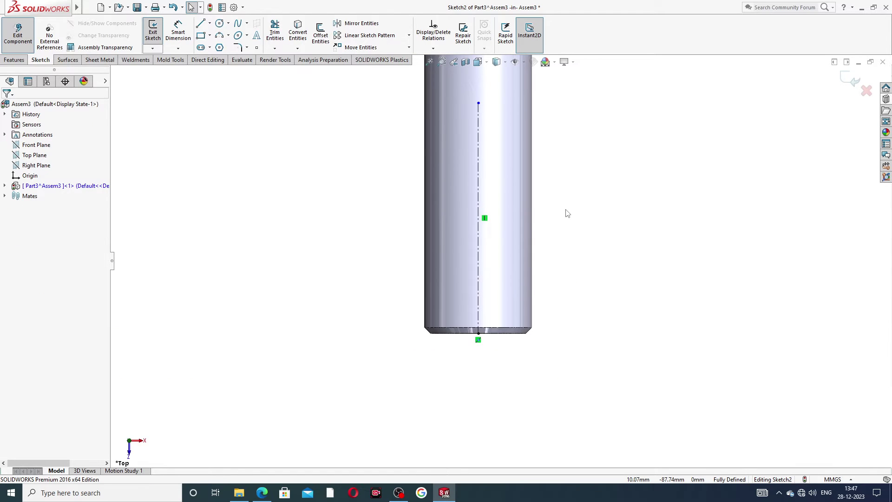
{"action": "scroll", "coordinate": [488, 235], "scroll_direction": "down", "scroll_amount": 2}
{"action": "scroll", "coordinate": [490, 233], "scroll_direction": "up", "scroll_amount": 2}
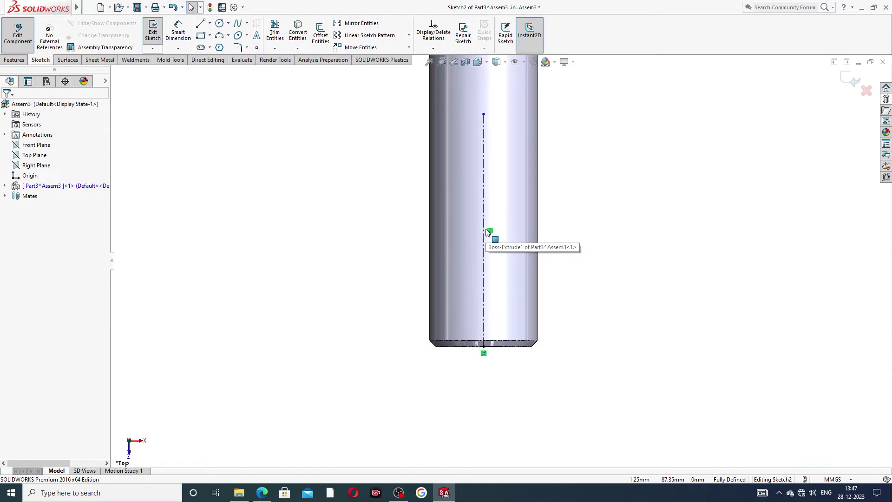
{"action": "scroll", "coordinate": [480, 193], "scroll_direction": "down", "scroll_amount": 2}
{"action": "scroll", "coordinate": [480, 193], "scroll_direction": "down", "scroll_amount": 1}
{"action": "scroll", "coordinate": [494, 209], "scroll_direction": "up", "scroll_amount": 1}
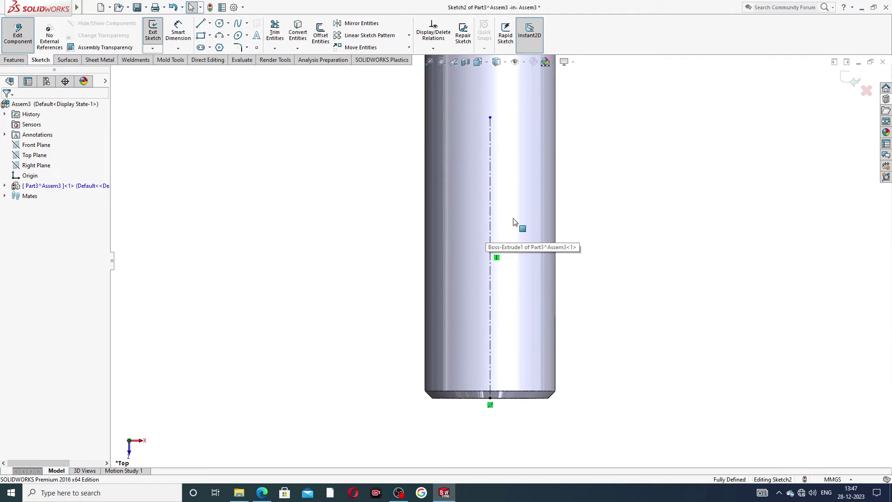
{"action": "left_click", "coordinate": [209, 48]}
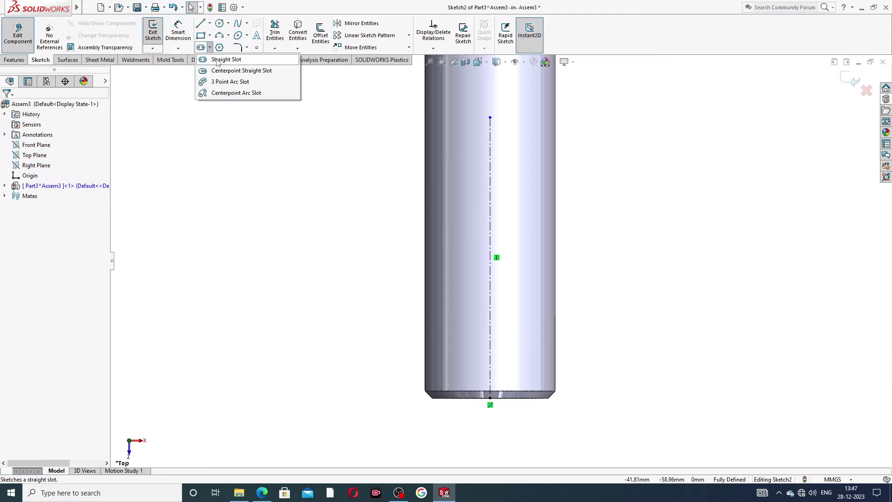
{"action": "left_click", "coordinate": [226, 59]}
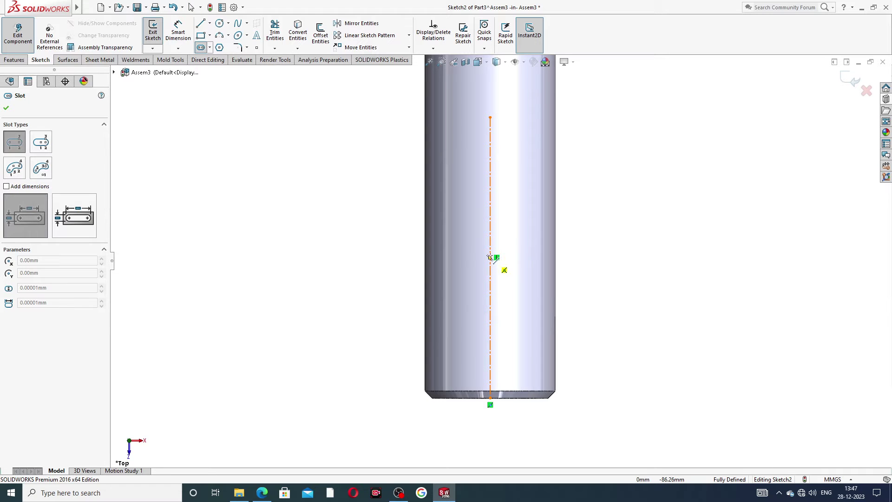
{"action": "left_click", "coordinate": [490, 211]}
{"action": "left_click", "coordinate": [490, 363]}
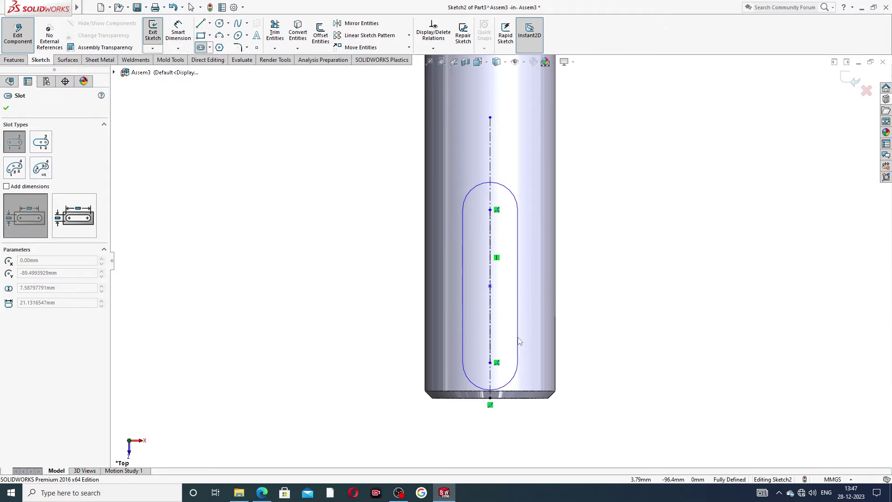
{"action": "left_click", "coordinate": [511, 364]}
{"action": "right_click", "coordinate": [623, 233]}
{"action": "left_click", "coordinate": [650, 239]}
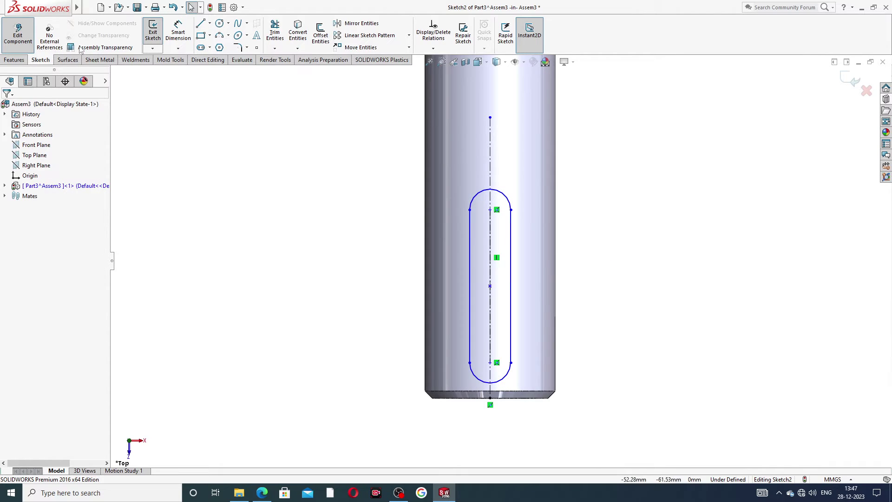
Dimension the distance between the slot's arc centres as 18 mm
{"action": "left_click", "coordinate": [177, 35]}
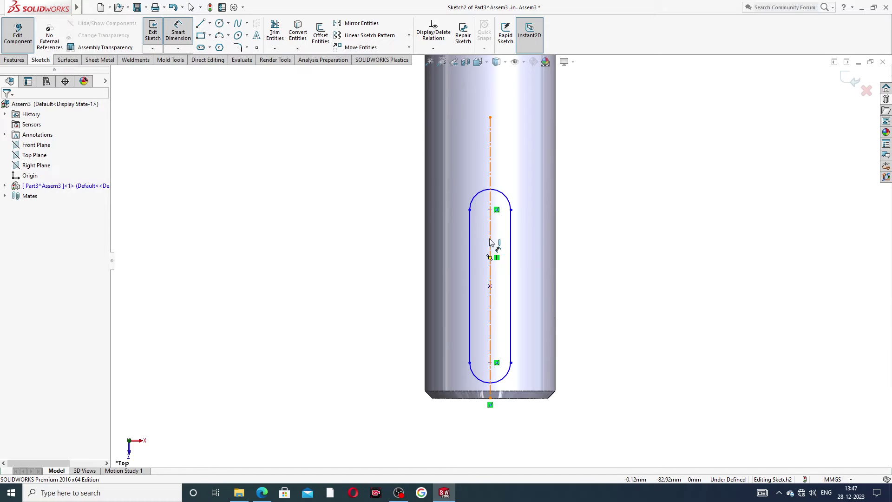
{"action": "left_click", "coordinate": [490, 210]}
{"action": "left_click", "coordinate": [490, 363]}
{"action": "left_click", "coordinate": [591, 297]}
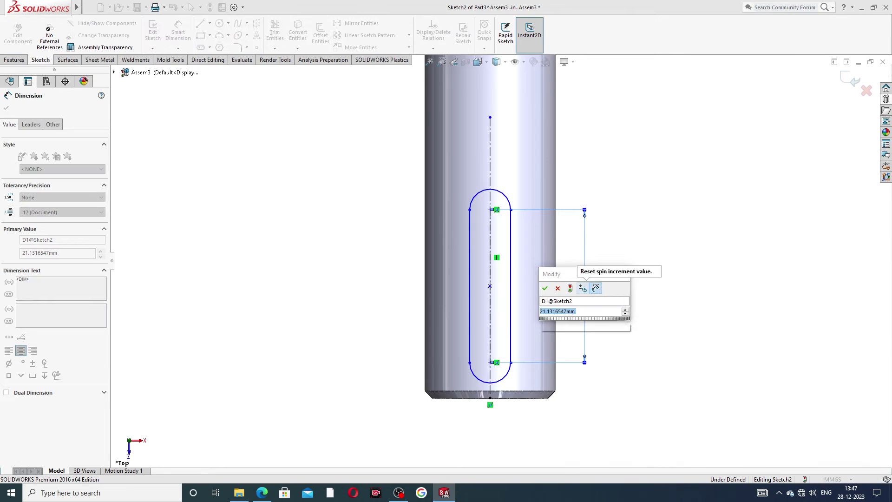
{"action": "key", "text": "Return"}
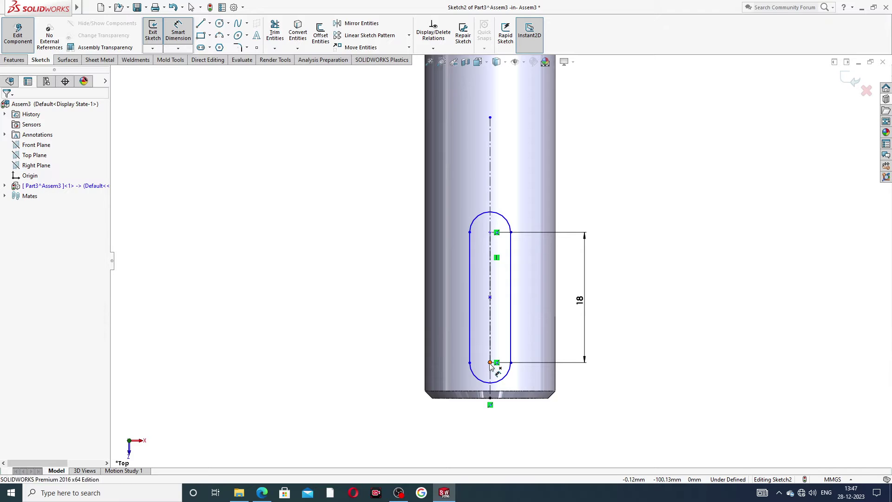
Dimension the distance from the slot's lower arc centre to the shaft's end as 6 mm
{"action": "left_click", "coordinate": [490, 364]}
{"action": "left_click", "coordinate": [491, 399]}
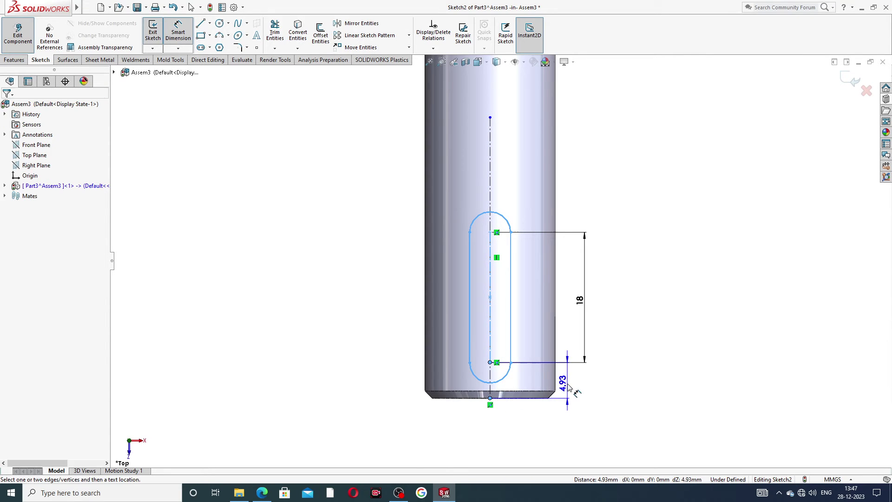
{"action": "left_click", "coordinate": [568, 378]}
{"action": "type", "text": "6"}
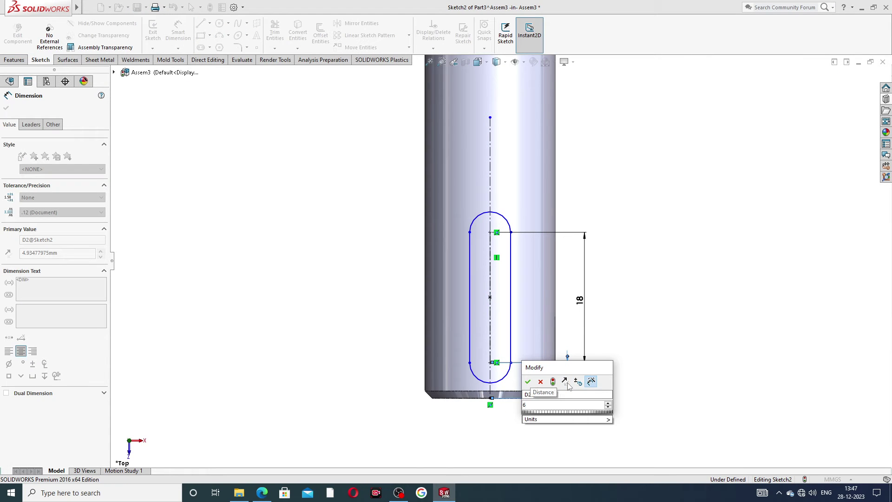
{"action": "key", "text": "Return"}
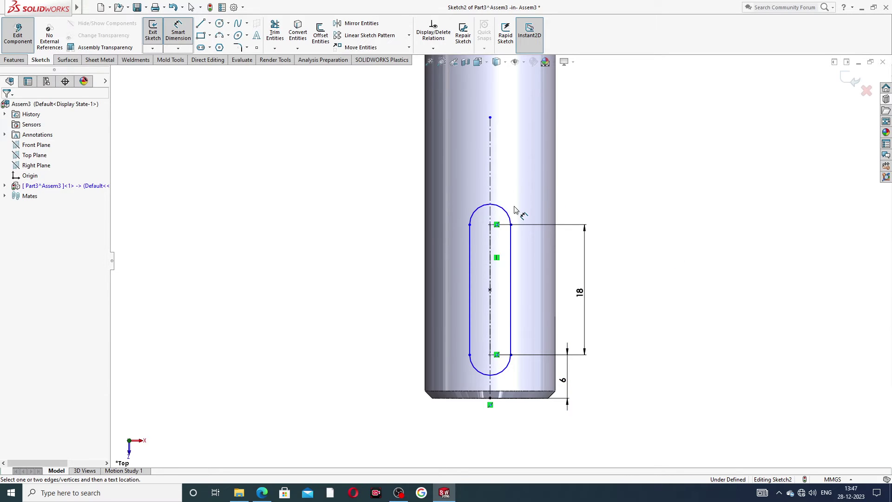
Dimension the slot's upper end arc with a radius of 3 mm
{"action": "left_click", "coordinate": [508, 215]}
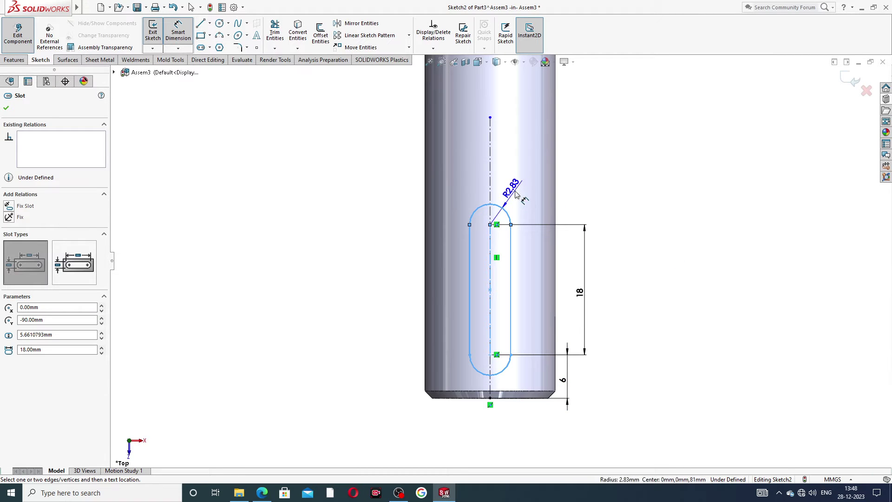
{"action": "left_click", "coordinate": [516, 194]}
{"action": "type", "text": "3"}
{"action": "key", "text": "Return"}
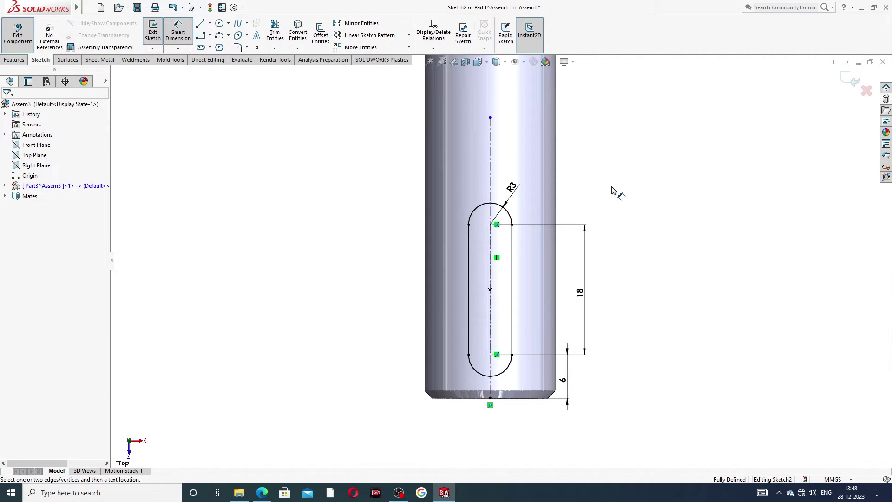
Move the 6 mm and 18 mm dimensions slightly further from the shaft and finish dimensioning
{"action": "left_click_drag", "start_coordinate": [569, 379], "coordinate": [578, 381]}
{"action": "left_click", "coordinate": [634, 316]}
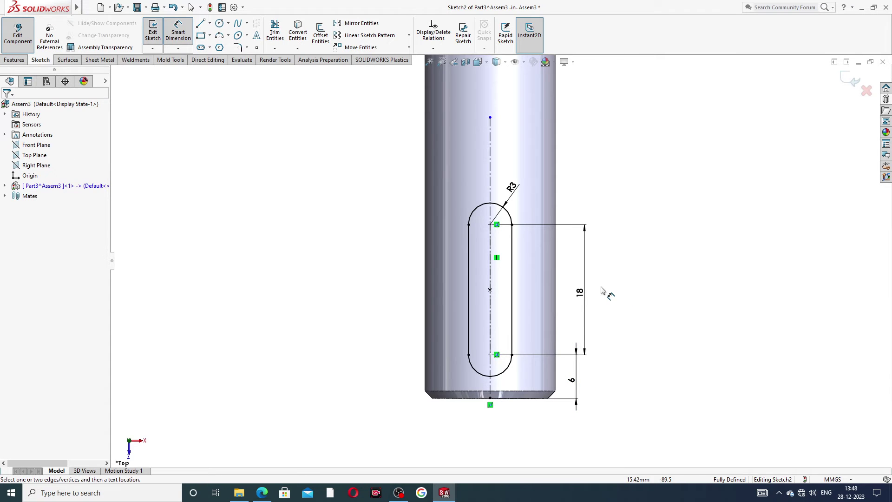
{"action": "left_click_drag", "start_coordinate": [591, 292], "coordinate": [589, 288]}
{"action": "left_click", "coordinate": [611, 281]}
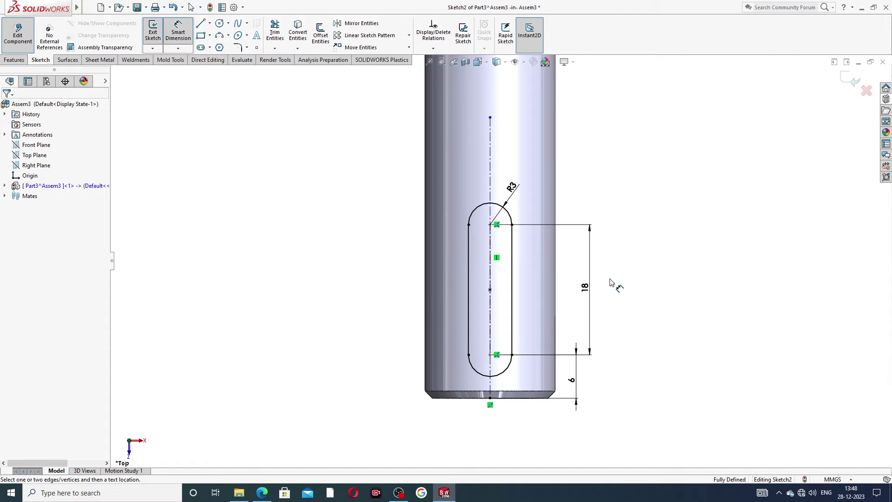
{"action": "right_click", "coordinate": [367, 205]}
{"action": "left_click", "coordinate": [402, 52]}
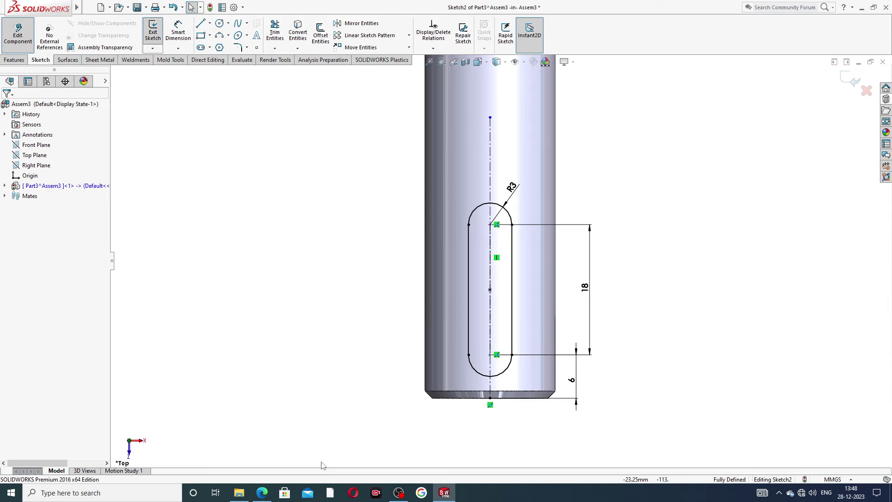
Check the drive gear drawing and set up an extruded cut of the slot profile, starting at a 6 mm offset from the sketch plane
{"action": "left_click", "coordinate": [262, 493]}
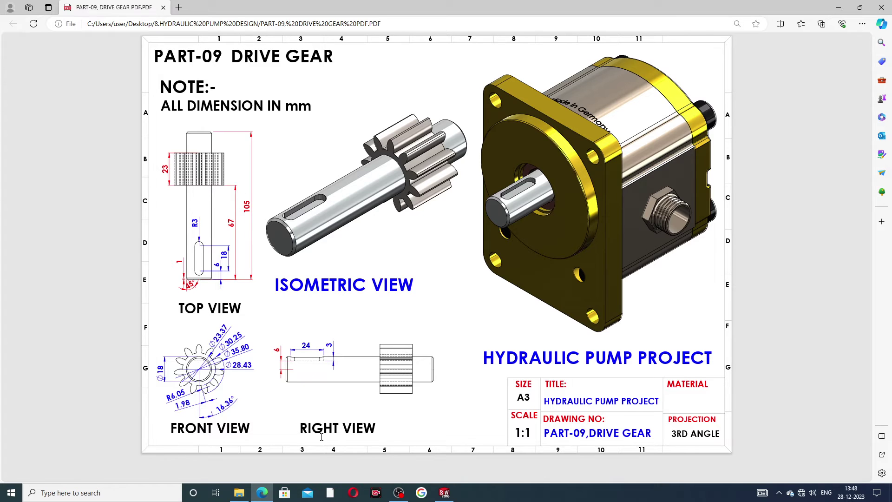
{"action": "left_click", "coordinate": [444, 492]}
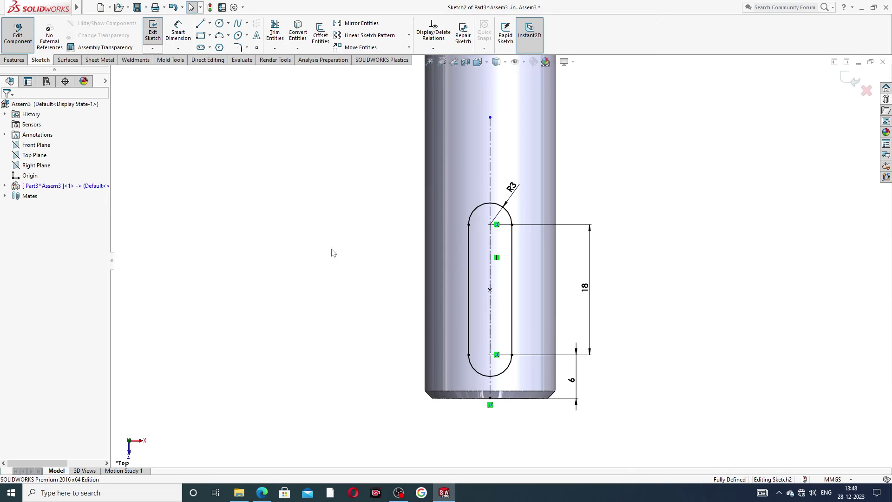
{"action": "left_click", "coordinate": [15, 59]}
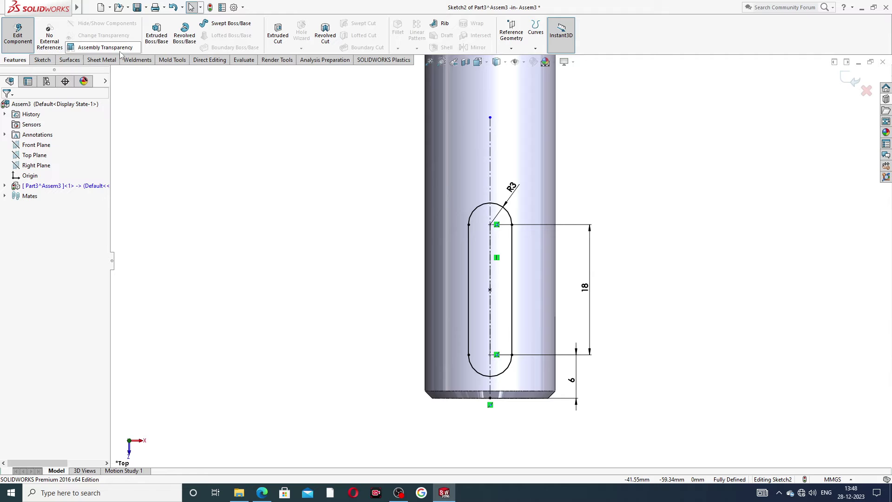
{"action": "left_click", "coordinate": [278, 35]}
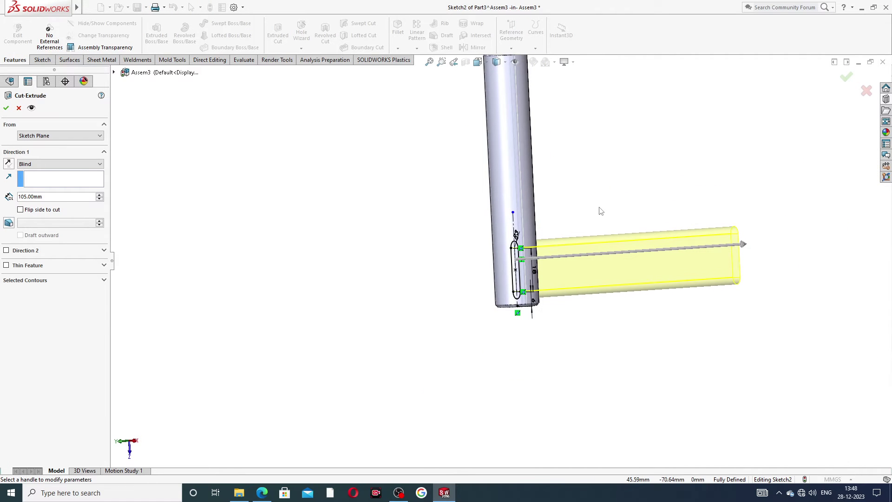
{"action": "left_click", "coordinate": [59, 136]}
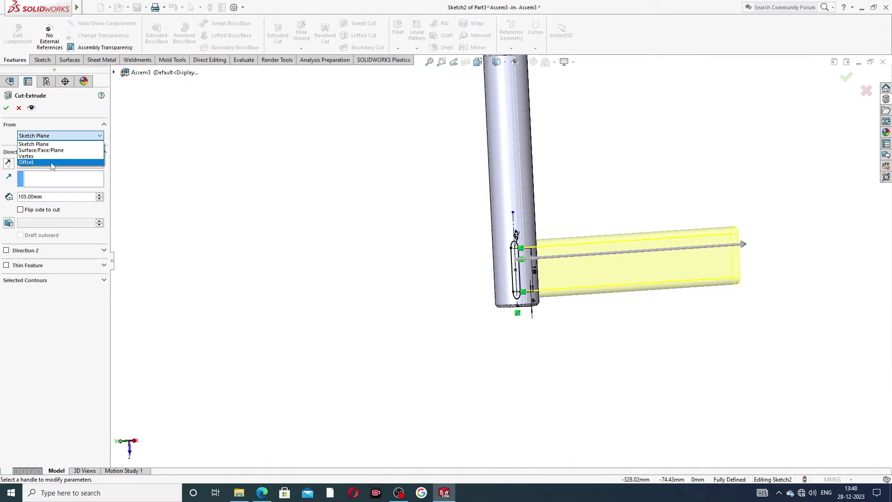
{"action": "left_click", "coordinate": [52, 162]}
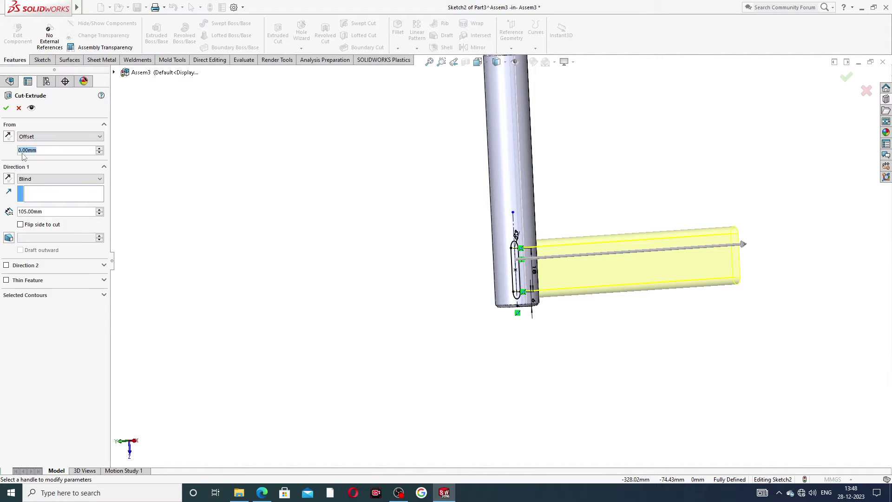
{"action": "type", "text": "6"}
{"action": "key", "text": "Return"}
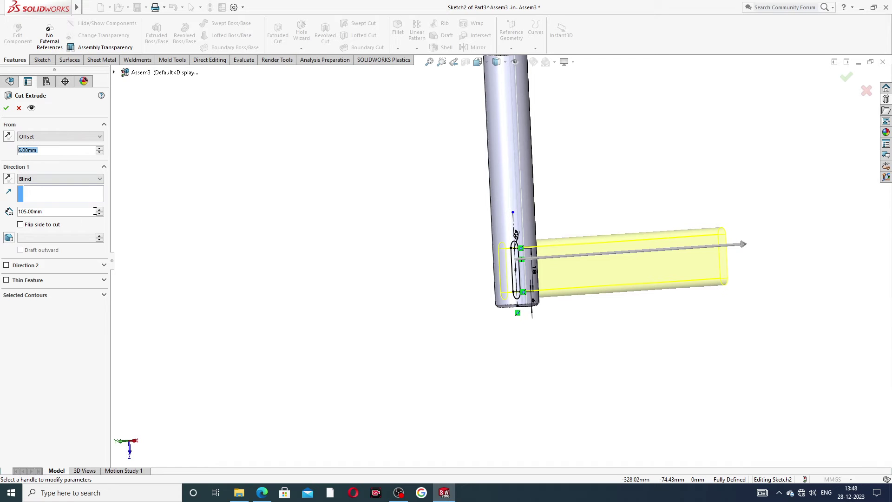
Reverse the slot cut's direction and complete it as a 105 mm blind cut
{"action": "left_click", "coordinate": [8, 179]}
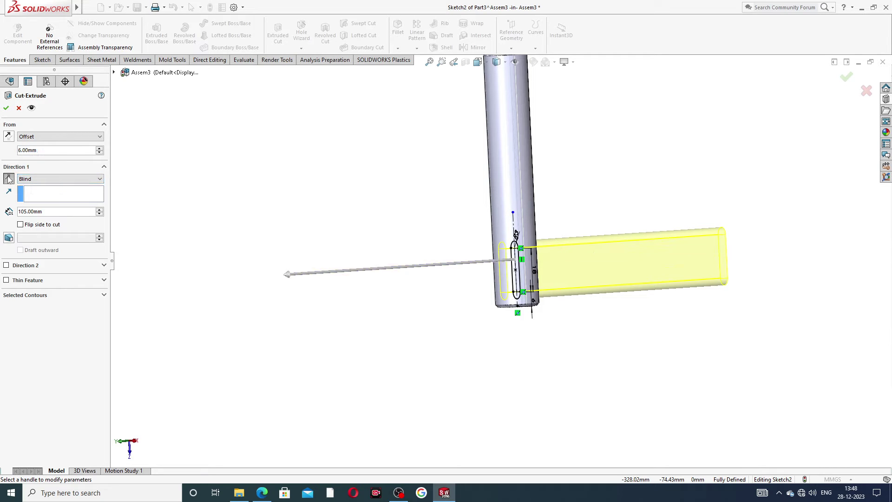
{"action": "middle_click_drag", "start_coordinate": [588, 214], "coordinate": [520, 278]}
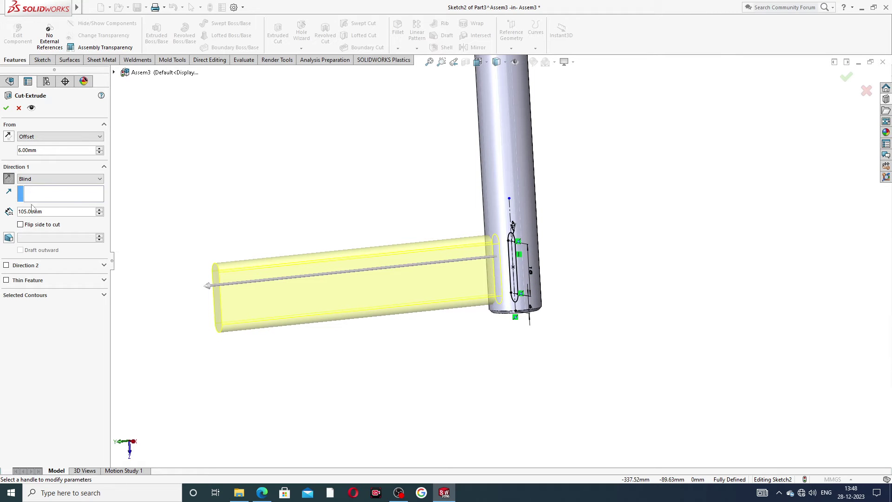
{"action": "left_click", "coordinate": [6, 108]}
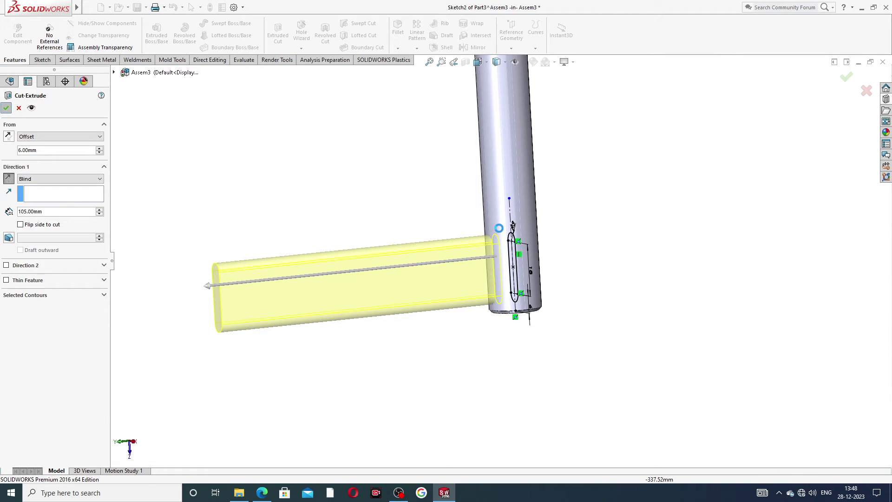
{"action": "left_click", "coordinate": [430, 233]}
Inspect the finished keyway slot from several sides and exit part editing to return to the assembly
{"action": "mouse_move", "coordinate": [599, 227]}
{"action": "middle_mouse_down"}
{"action": "mouse_move", "coordinate": [653, 140]}
{"action": "mouse_move", "coordinate": [537, 141]}
{"action": "mouse_move", "coordinate": [625, 169]}
{"action": "mouse_move", "coordinate": [581, 149]}
{"action": "mouse_move", "coordinate": [595, 172]}
{"action": "middle_mouse_up"}
{"action": "scroll", "coordinate": [588, 170], "scroll_direction": "down", "scroll_amount": 3}
{"action": "middle_click_drag", "start_coordinate": [804, 237], "coordinate": [794, 287]}
{"action": "scroll", "coordinate": [717, 258], "scroll_direction": "up", "scroll_amount": 3}
{"action": "middle_click_drag", "start_coordinate": [715, 257], "coordinate": [728, 207]}
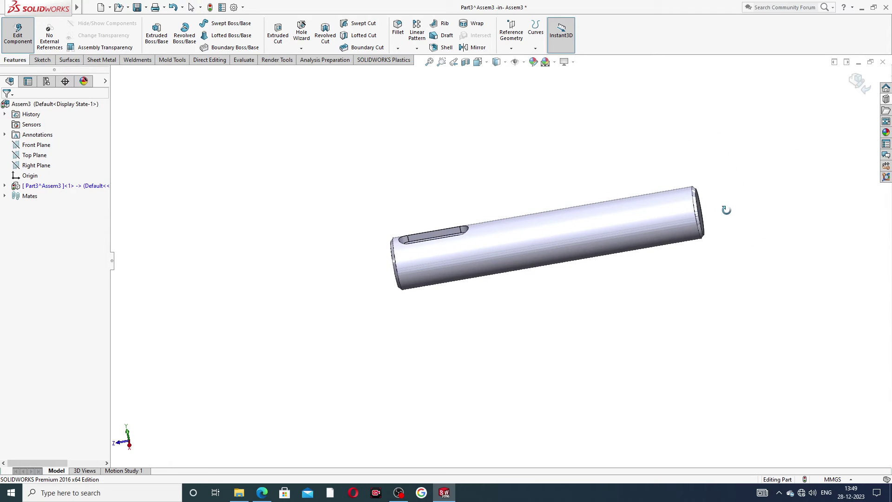
{"action": "scroll", "coordinate": [650, 214], "scroll_direction": "down", "scroll_amount": 2}
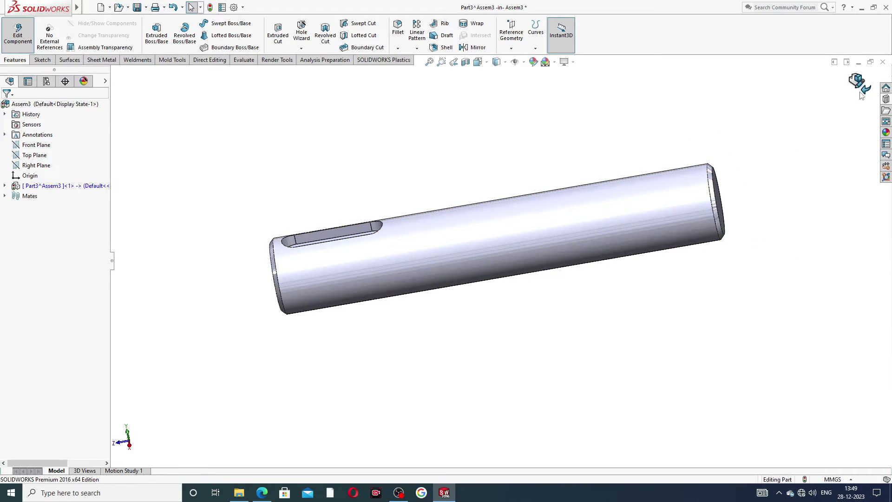
{"action": "left_click", "coordinate": [861, 83]}
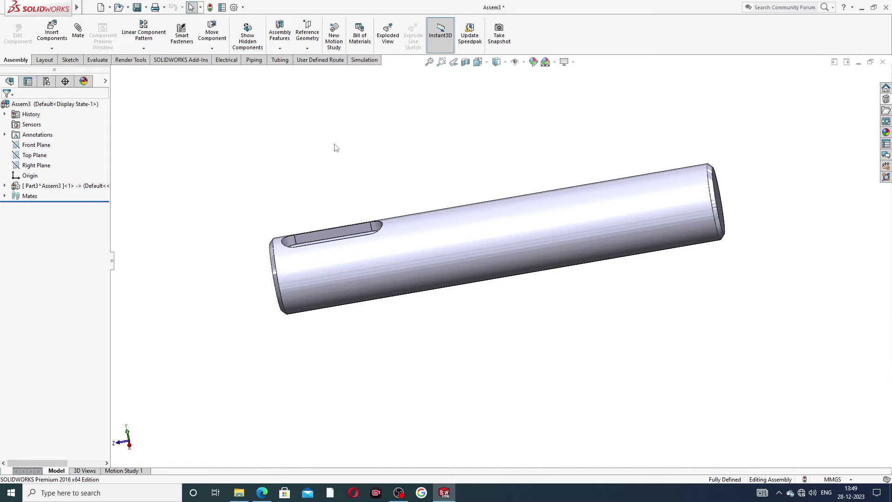
{"action": "left_click", "coordinate": [69, 185]}
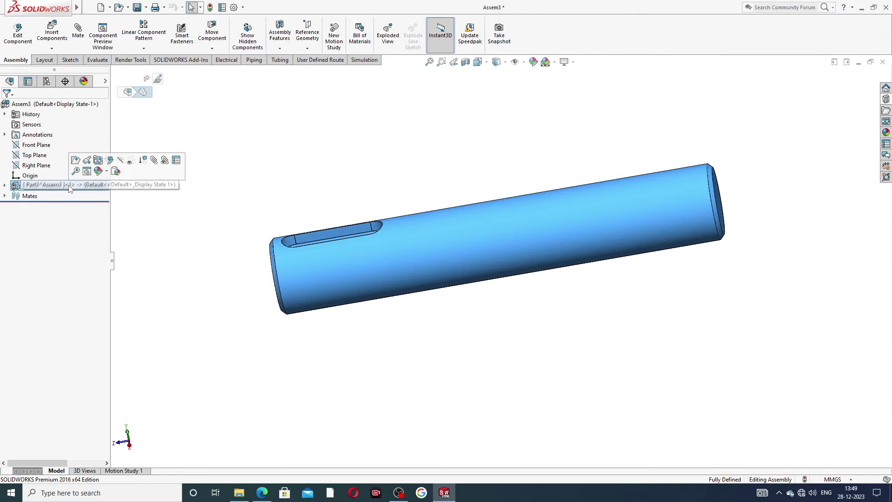
{"action": "left_click", "coordinate": [110, 160]}
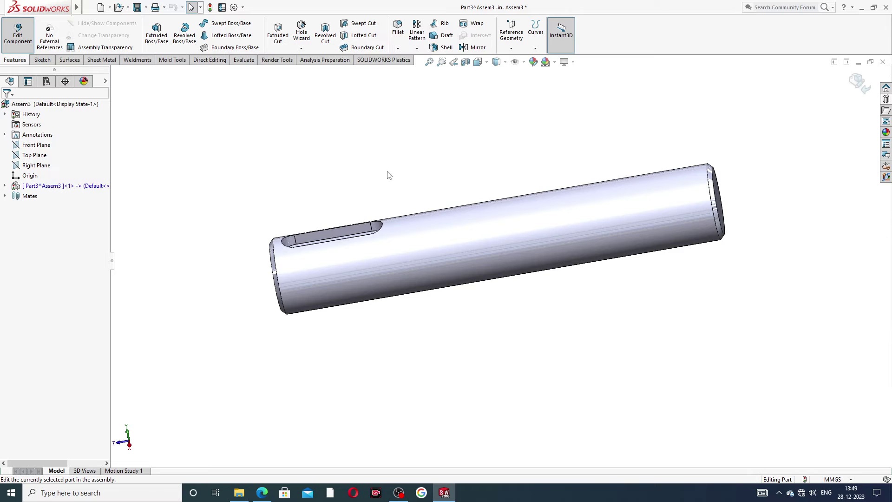
{"action": "middle_click_drag", "start_coordinate": [598, 154], "coordinate": [622, 95]}
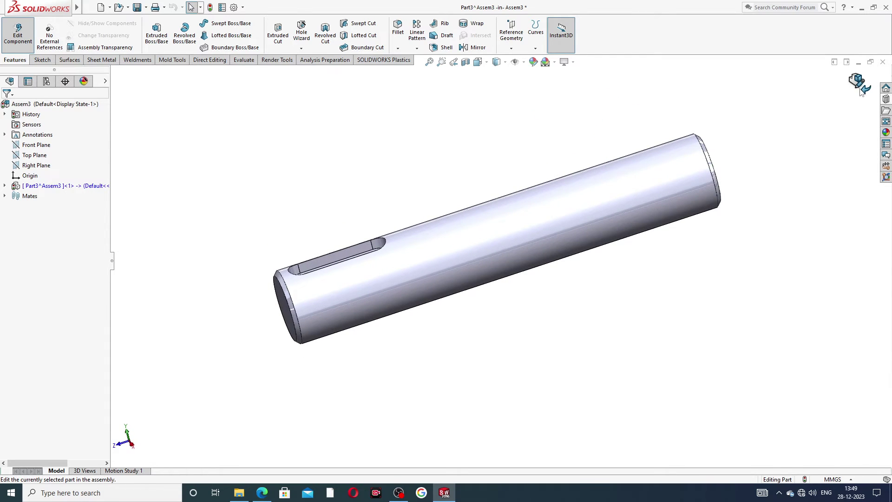
{"action": "middle_click_drag", "start_coordinate": [591, 214], "coordinate": [594, 205]}
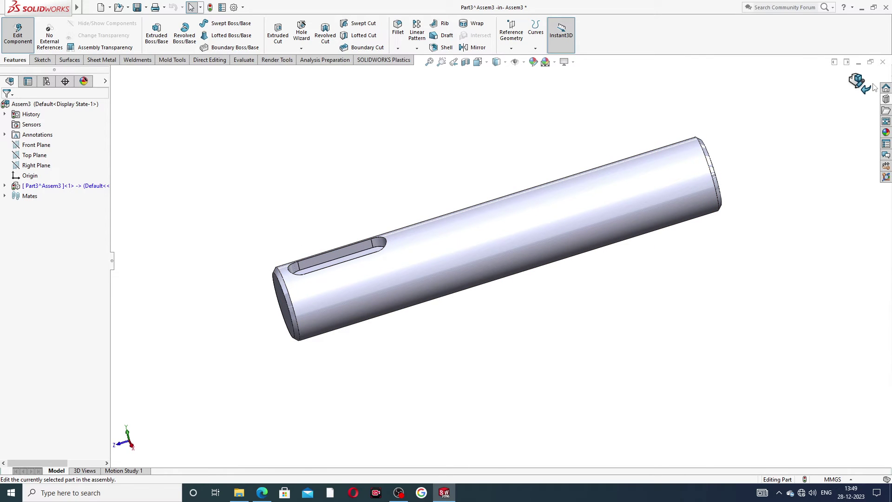
{"action": "left_click", "coordinate": [861, 86]}
Apply the polished nickel metal appearance to the slotted shaft
{"action": "middle_click_drag", "start_coordinate": [627, 142], "coordinate": [625, 188]}
{"action": "left_click", "coordinate": [886, 133]}
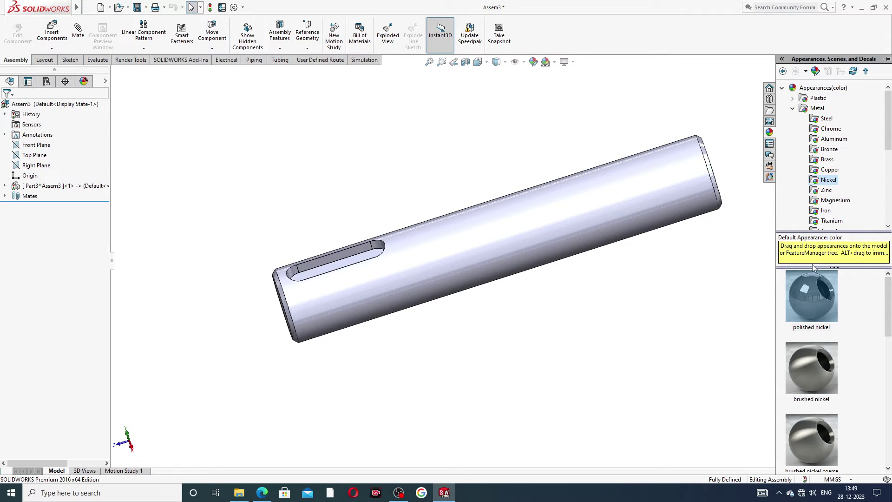
{"action": "left_click", "coordinate": [813, 302]}
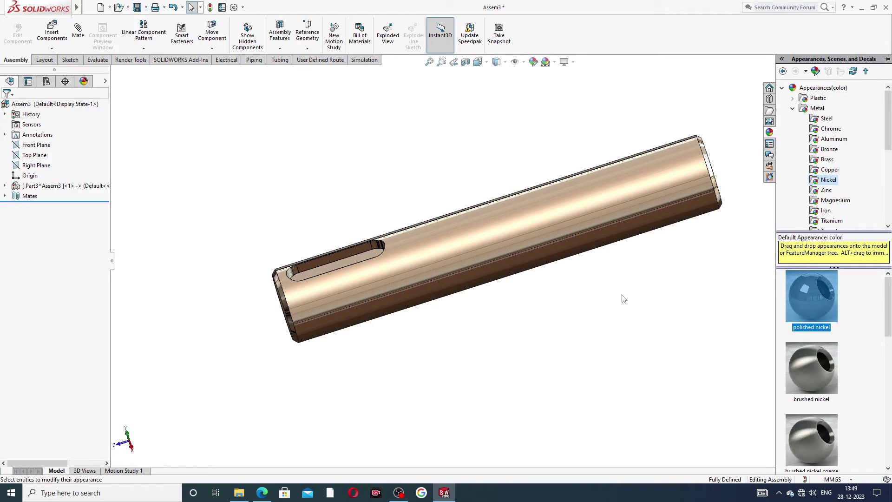
{"action": "mouse_move", "coordinate": [630, 256]}
{"action": "middle_mouse_down"}
{"action": "mouse_move", "coordinate": [618, 237]}
{"action": "mouse_move", "coordinate": [625, 219]}
{"action": "mouse_move", "coordinate": [586, 260]}
{"action": "mouse_move", "coordinate": [619, 167]}
{"action": "mouse_move", "coordinate": [633, 249]}
{"action": "middle_mouse_up"}
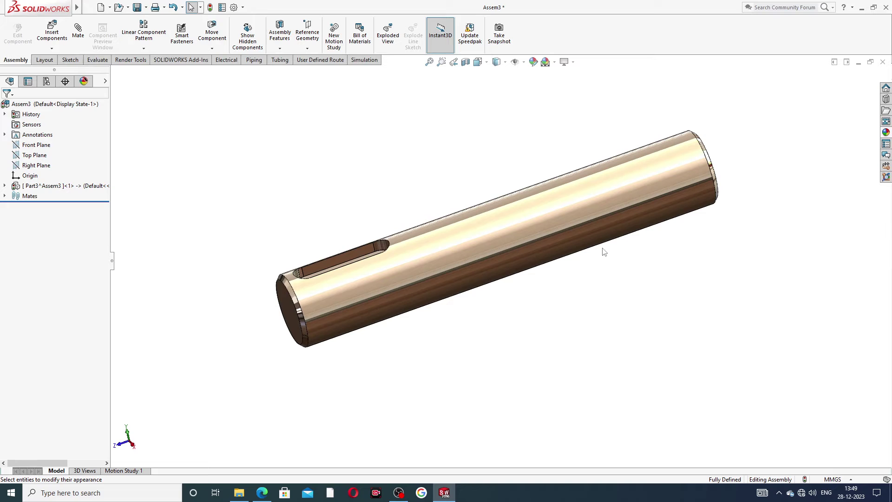
Check the gear dimensions in the drawing and insert an ISO spur gear from the Toolbox power transmission gears beside the shaft's plain end
{"action": "left_click", "coordinate": [262, 492]}
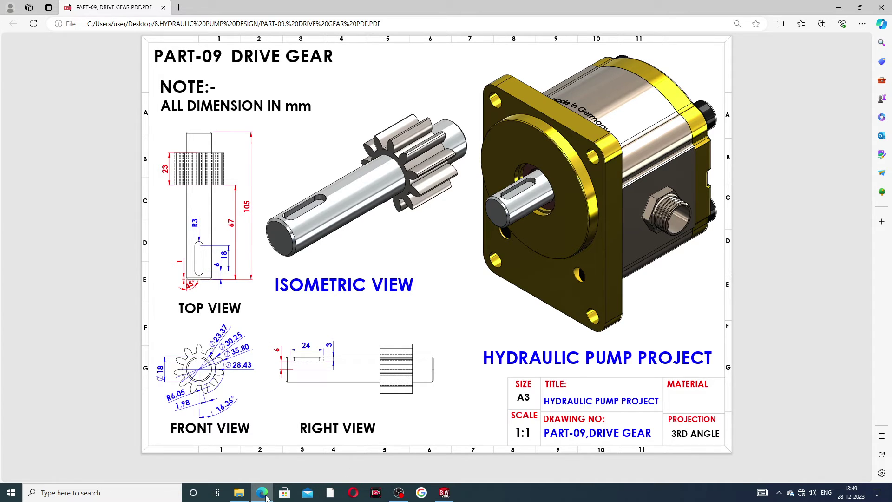
{"action": "left_click", "coordinate": [444, 492]}
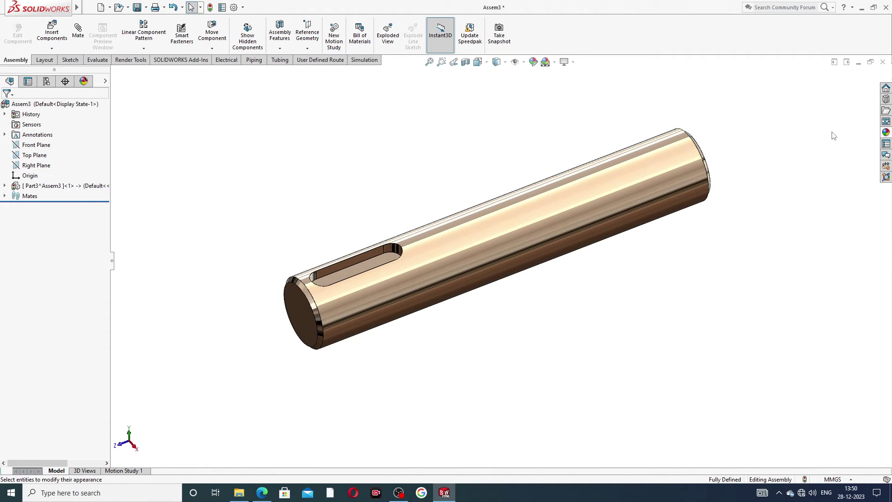
{"action": "left_click", "coordinate": [886, 99]}
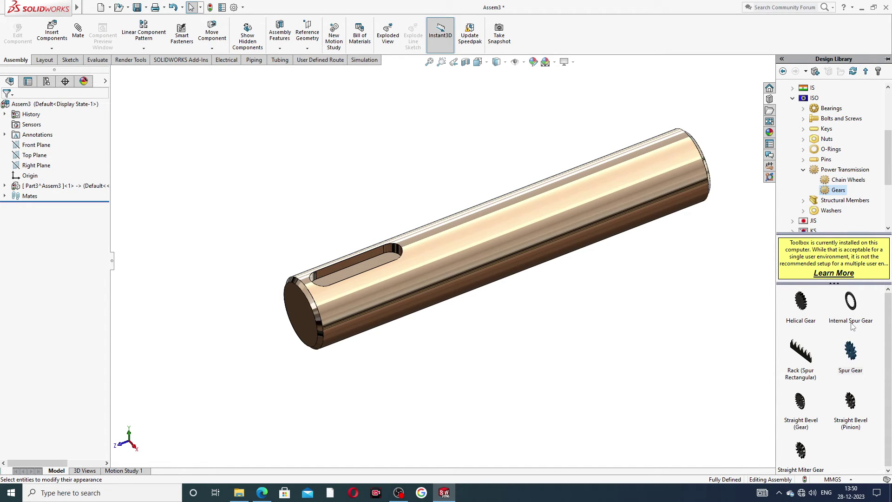
{"action": "scroll", "coordinate": [681, 252], "scroll_direction": "up", "scroll_amount": 2}
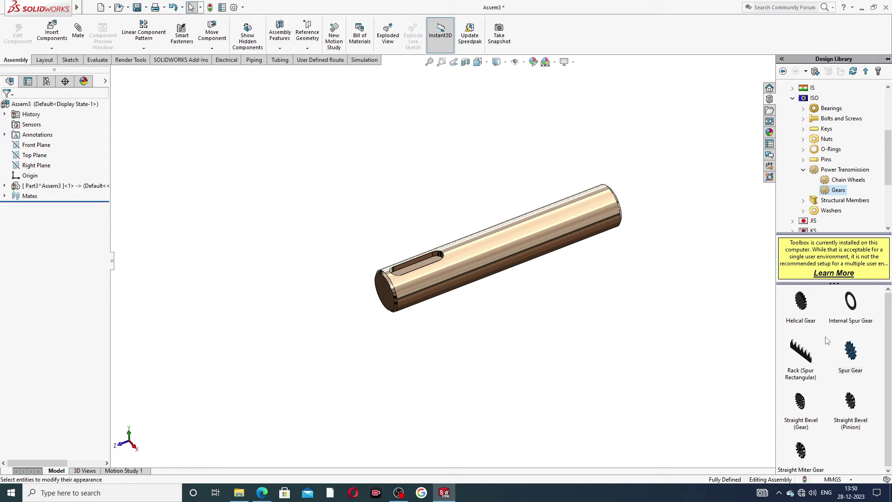
{"action": "mouse_move", "coordinate": [853, 354]}
{"action": "left_click_drag", "start_coordinate": [853, 355], "coordinate": [687, 264]}
{"action": "scroll", "coordinate": [681, 289], "scroll_direction": "down", "scroll_amount": 1}
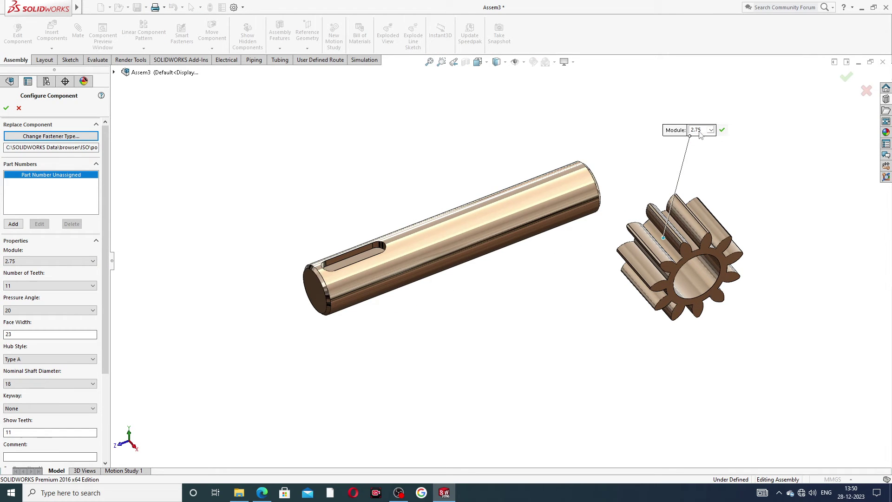
Accept one spur gear with module 2.75, 11 teeth, pressure angle 20, face width 23, Type A hub, shaft diameter 18 and no keyway
{"action": "scroll", "coordinate": [105, 214], "scroll_direction": "down", "scroll_amount": 4}
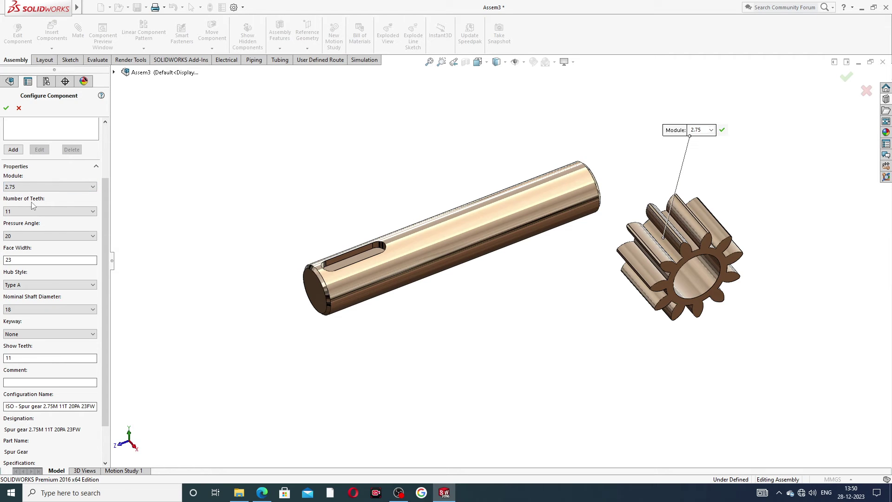
{"action": "scroll", "coordinate": [106, 211], "scroll_direction": "down", "scroll_amount": 3}
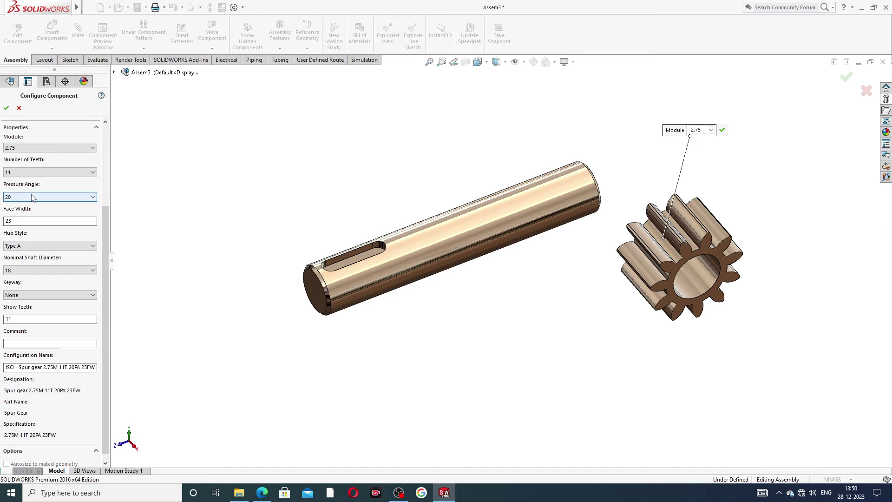
{"action": "scroll", "coordinate": [46, 206], "scroll_direction": "down", "scroll_amount": 1}
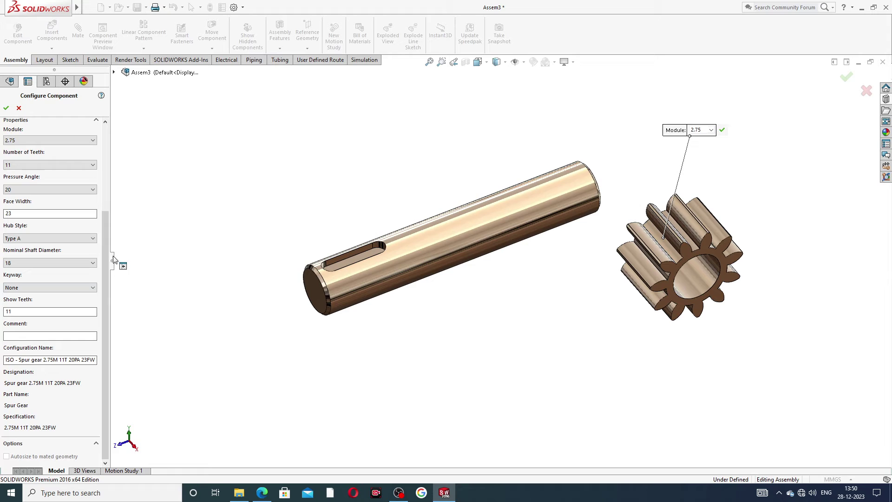
{"action": "left_click_drag", "start_coordinate": [104, 233], "coordinate": [103, 161]}
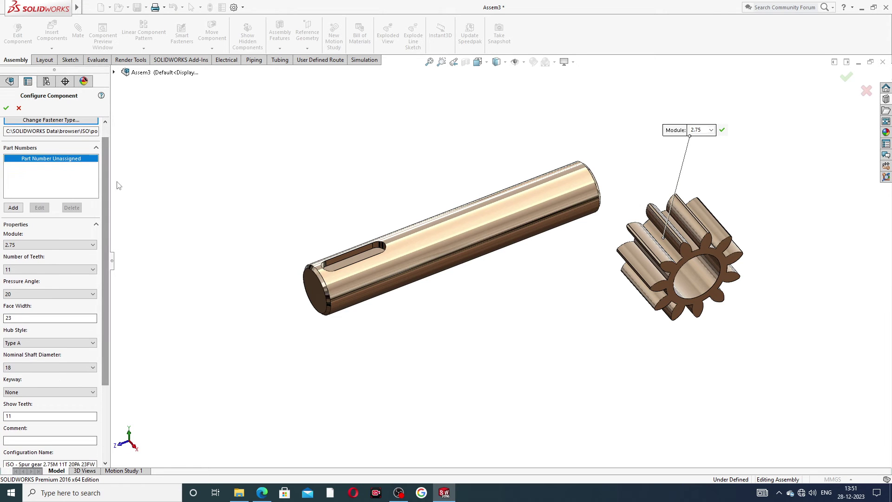
{"action": "left_click", "coordinate": [6, 108]}
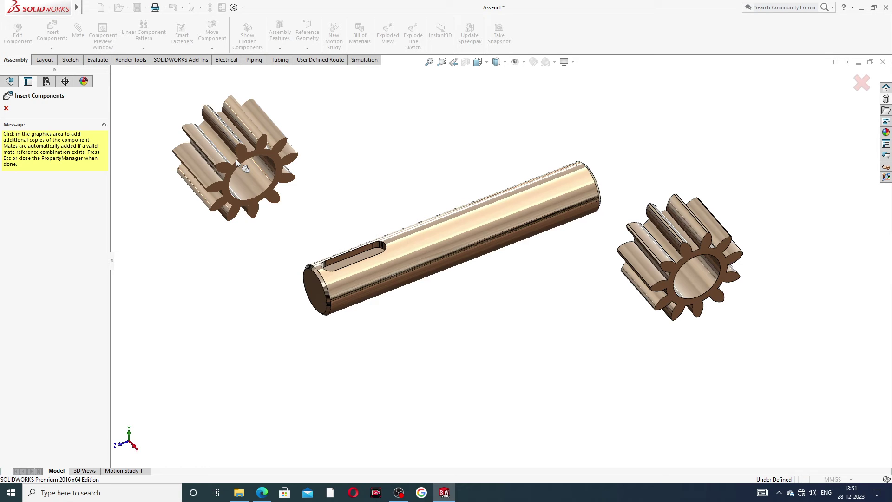
{"action": "left_click", "coordinate": [6, 107]}
Move the spur gear clear of the shaft and mate its bore concentric with the shaft's cylindrical face, flipping the mate alignment
{"action": "middle_click_drag", "start_coordinate": [651, 285], "coordinate": [701, 230]}
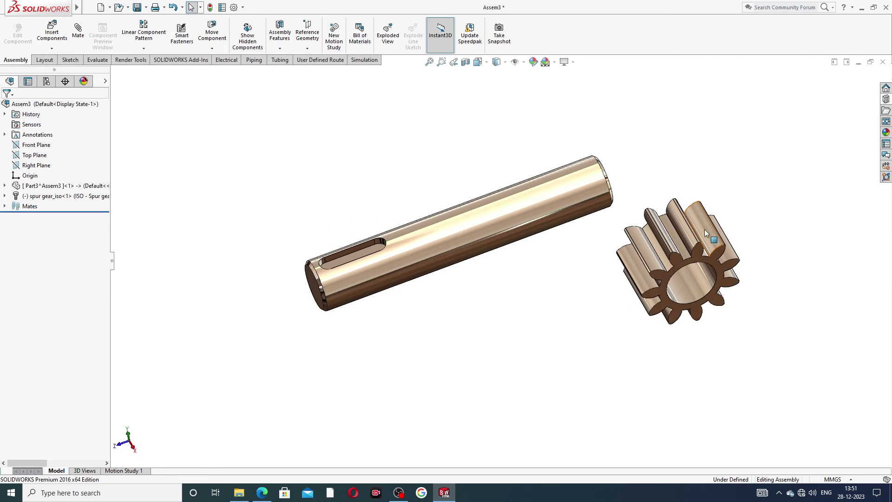
{"action": "left_click_drag", "start_coordinate": [707, 220], "coordinate": [739, 143]}
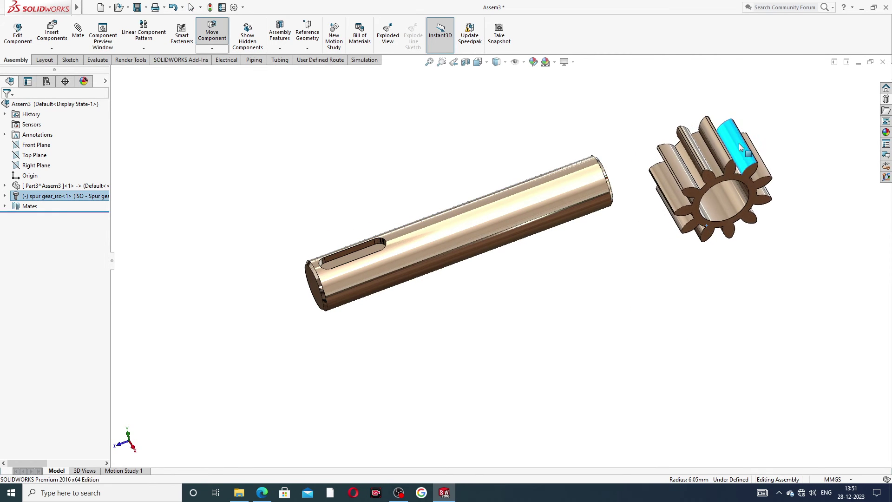
{"action": "left_click", "coordinate": [679, 267]}
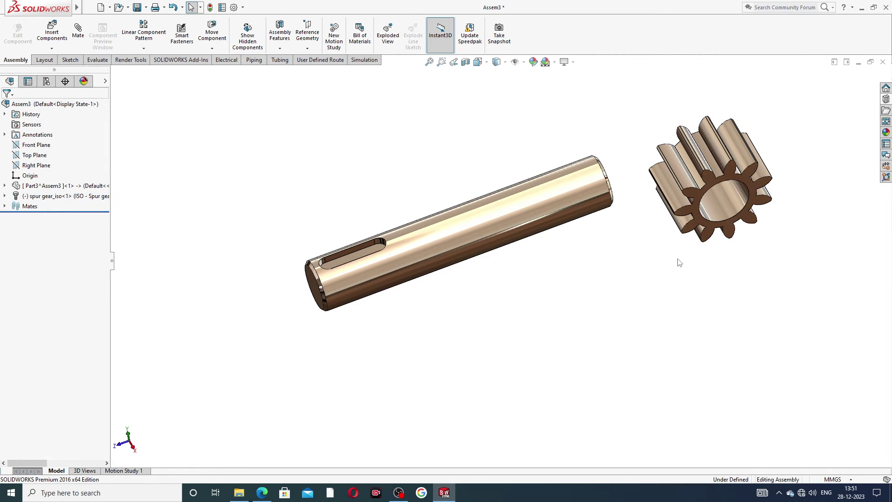
{"action": "left_click", "coordinate": [720, 196]}
{"action": "left_click", "coordinate": [824, 145]}
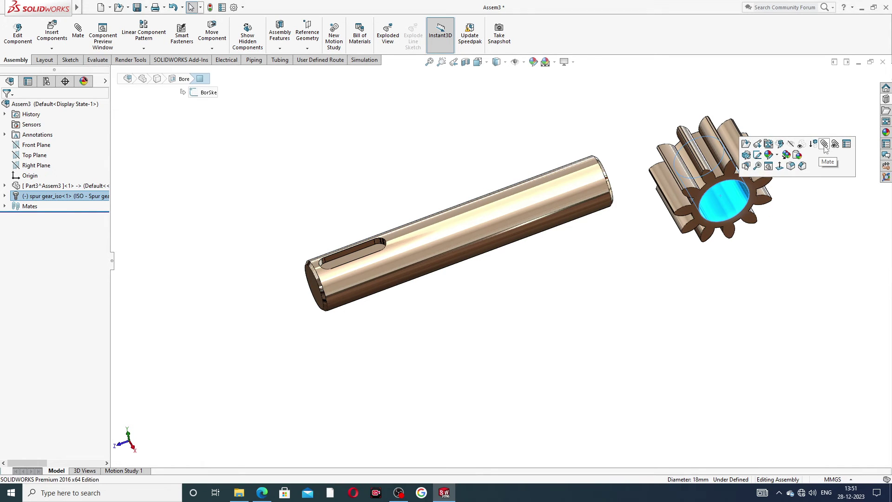
{"action": "left_click", "coordinate": [531, 206]}
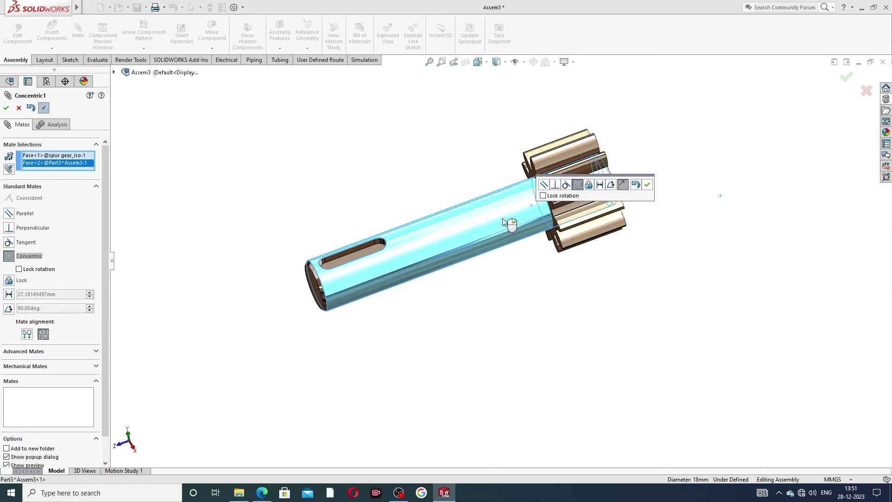
{"action": "left_click", "coordinate": [623, 184]}
{"action": "left_click", "coordinate": [623, 185]}
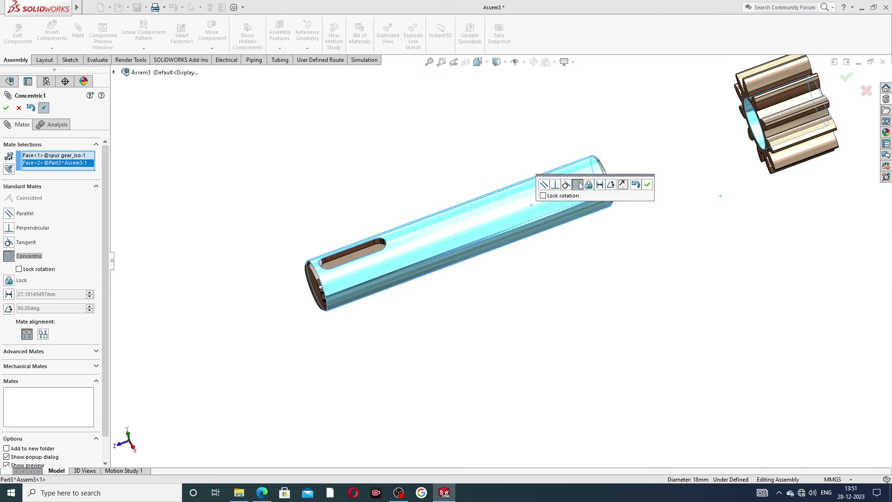
{"action": "left_click", "coordinate": [648, 185]}
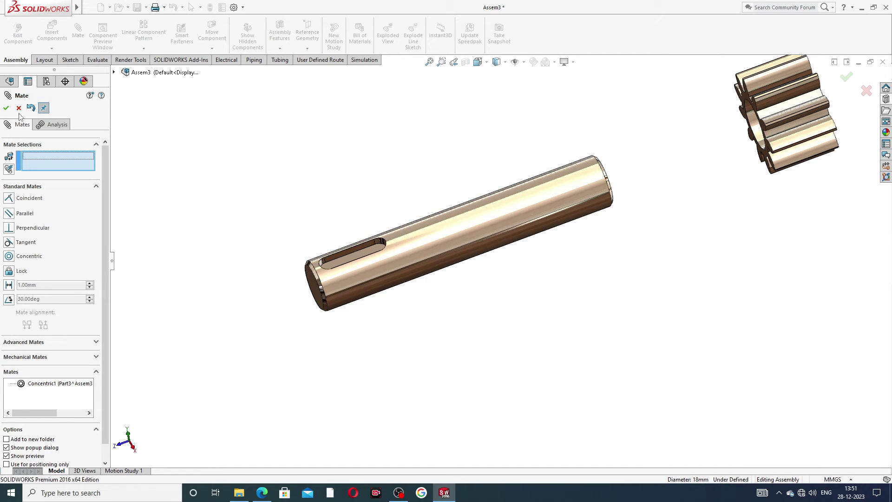
Slide the gear onto the shaft and add a 67 mm distance mate between the shaft's slotted end face and the gear's facing side
{"action": "left_click_drag", "start_coordinate": [772, 103], "coordinate": [527, 205]}
{"action": "middle_click_drag", "start_coordinate": [589, 177], "coordinate": [617, 170]}
{"action": "scroll", "coordinate": [372, 265], "scroll_direction": "down", "scroll_amount": 2}
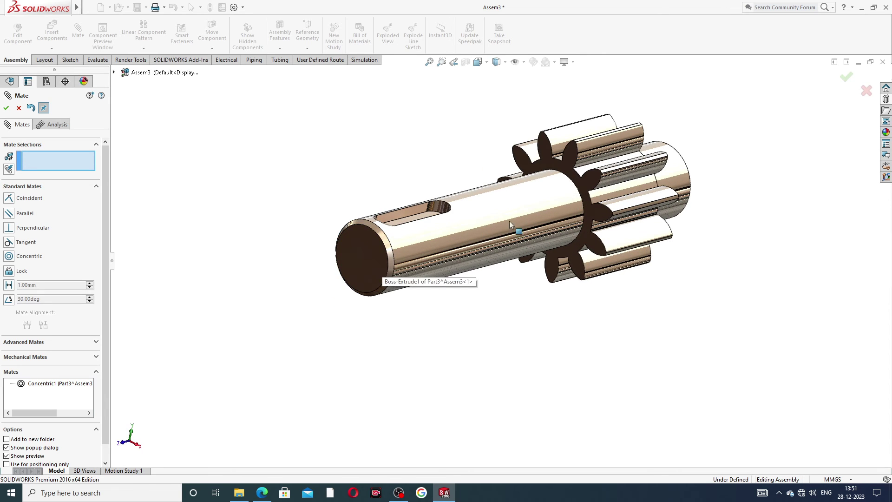
{"action": "left_click", "coordinate": [370, 241]}
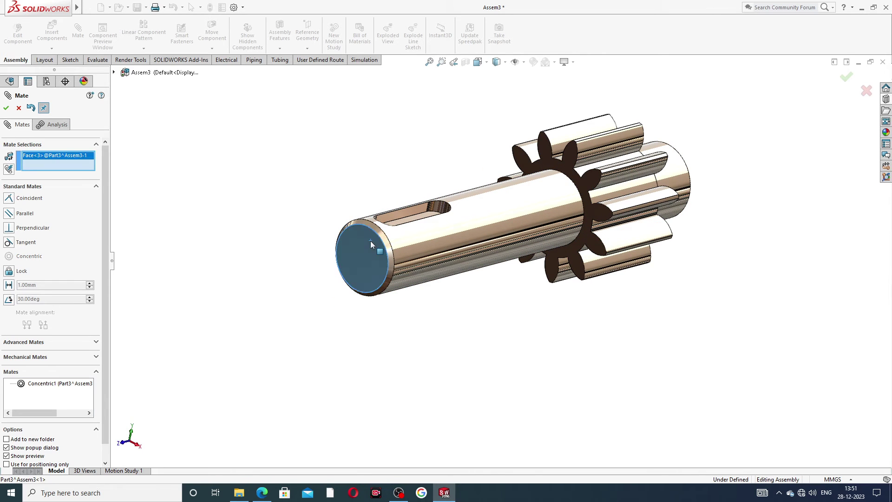
{"action": "left_click", "coordinate": [570, 165]}
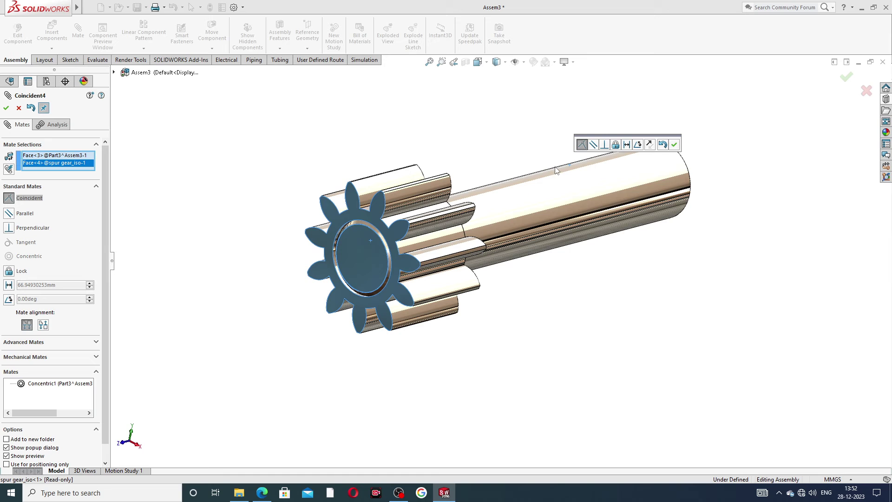
{"action": "left_click", "coordinate": [627, 144]}
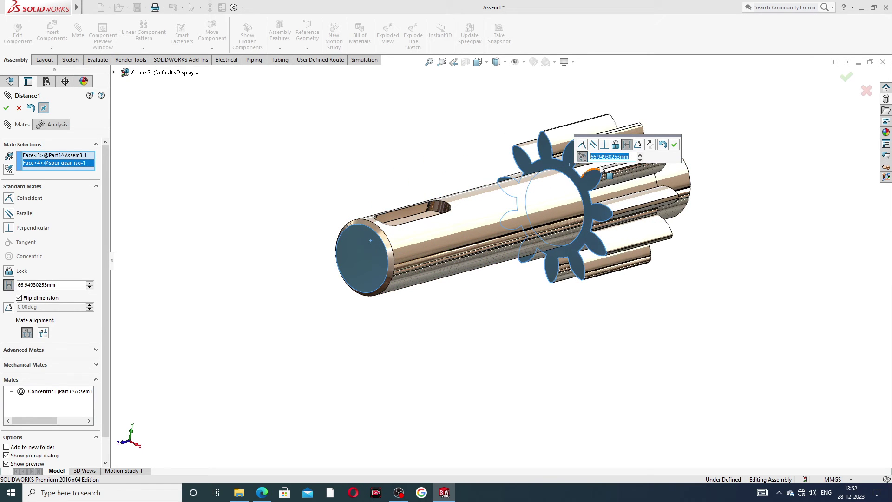
{"action": "left_click", "coordinate": [274, 467]}
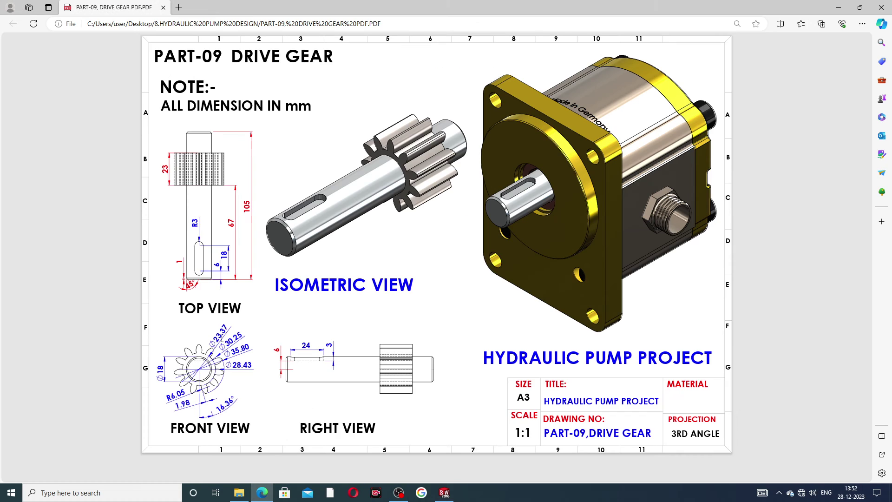
{"action": "left_click", "coordinate": [263, 491]}
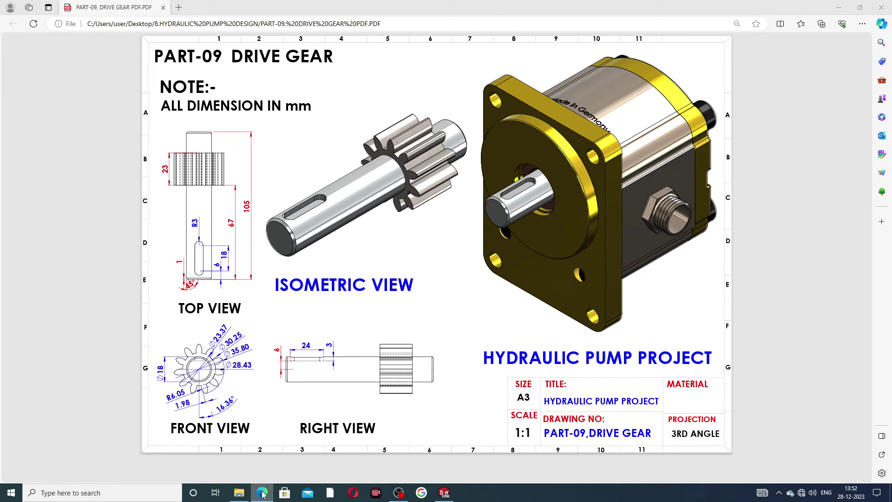
{"action": "type", "text": "67.00mm"}
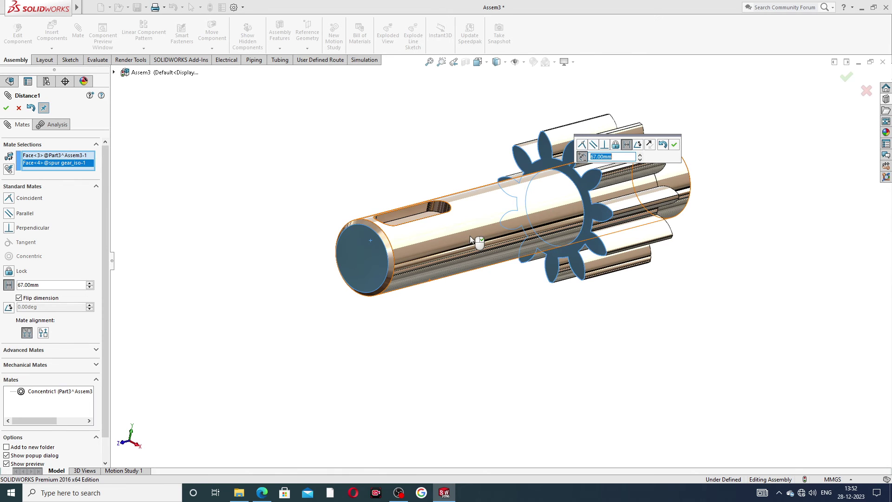
{"action": "key", "text": "Return"}
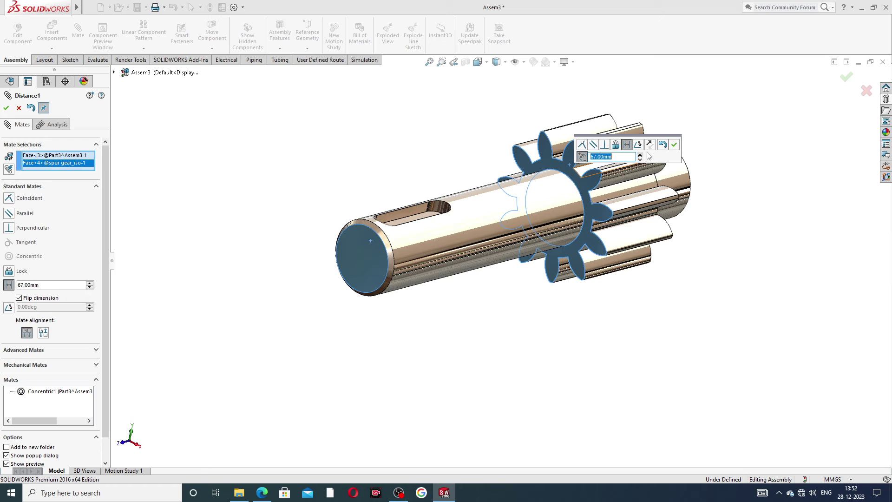
{"action": "left_click", "coordinate": [674, 144]}
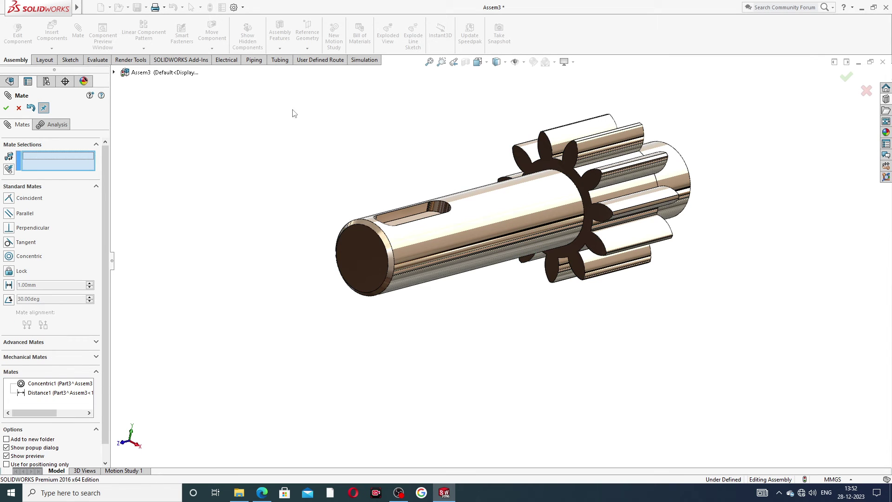
{"action": "left_click", "coordinate": [6, 108]}
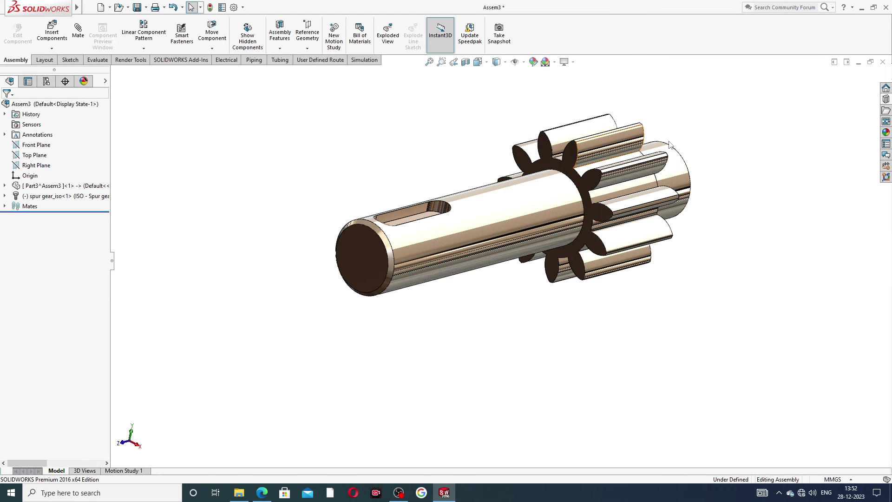
Turn the mated gear around the shaft several times to test its remaining rotational freedom
{"action": "middle_click_drag", "start_coordinate": [688, 164], "coordinate": [683, 135]}
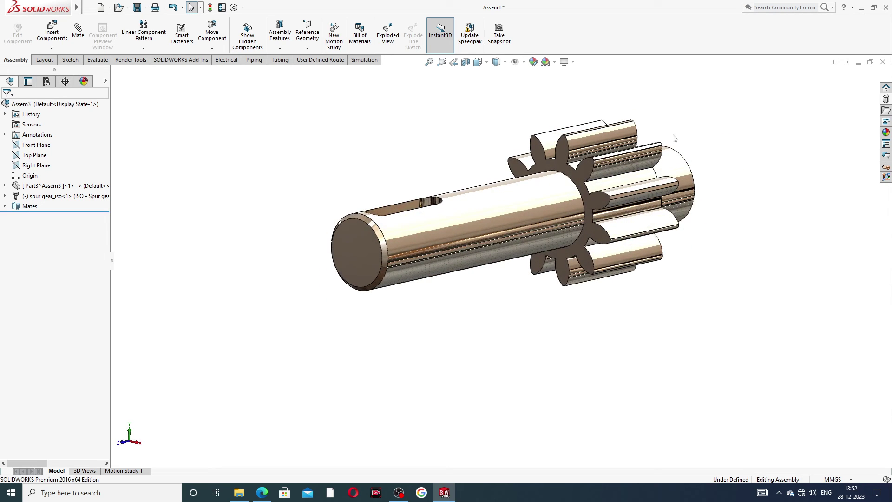
{"action": "left_click_drag", "start_coordinate": [657, 204], "coordinate": [648, 108]}
{"action": "left_click", "coordinate": [652, 102]}
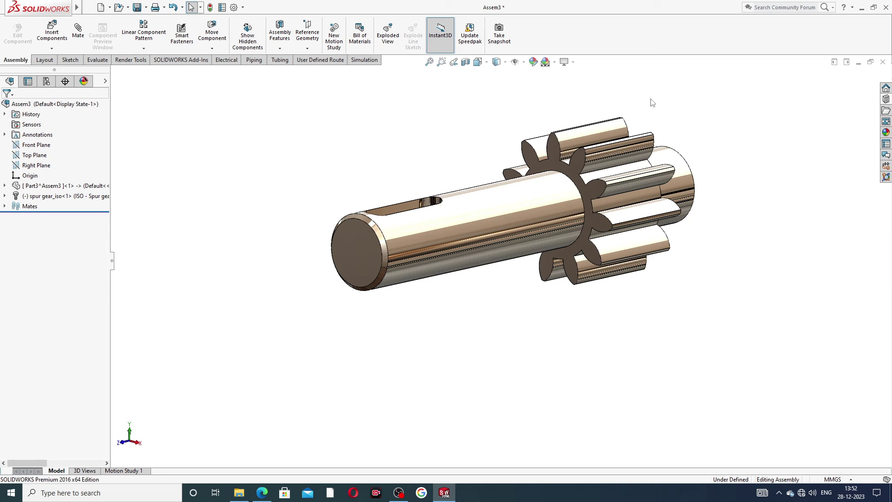
{"action": "middle_click_drag", "start_coordinate": [652, 142], "coordinate": [634, 177]}
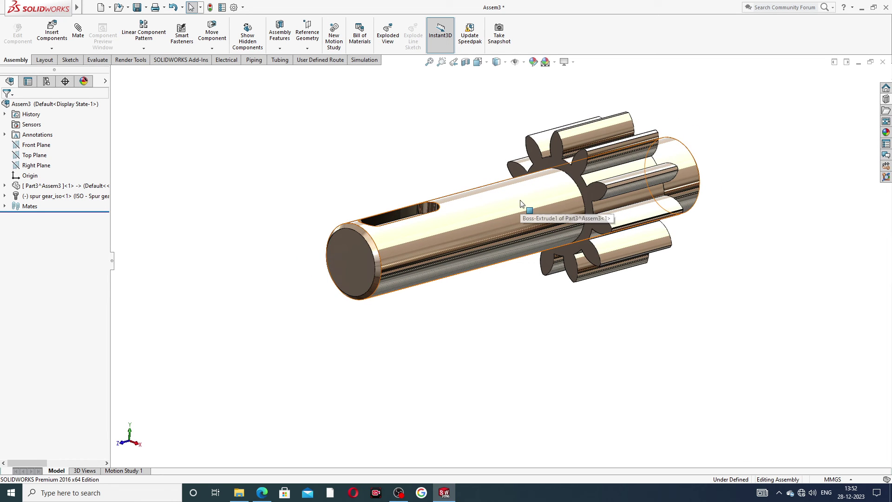
{"action": "left_click_drag", "start_coordinate": [618, 148], "coordinate": [663, 109]}
{"action": "left_click", "coordinate": [669, 99]}
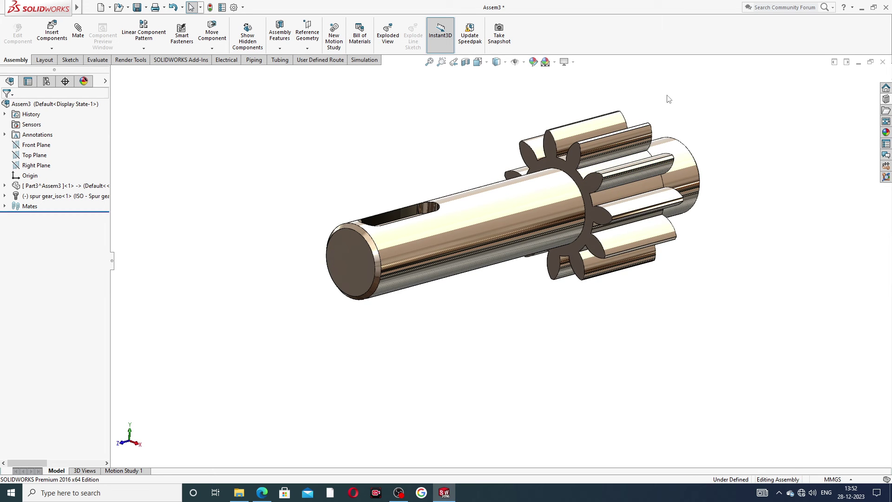
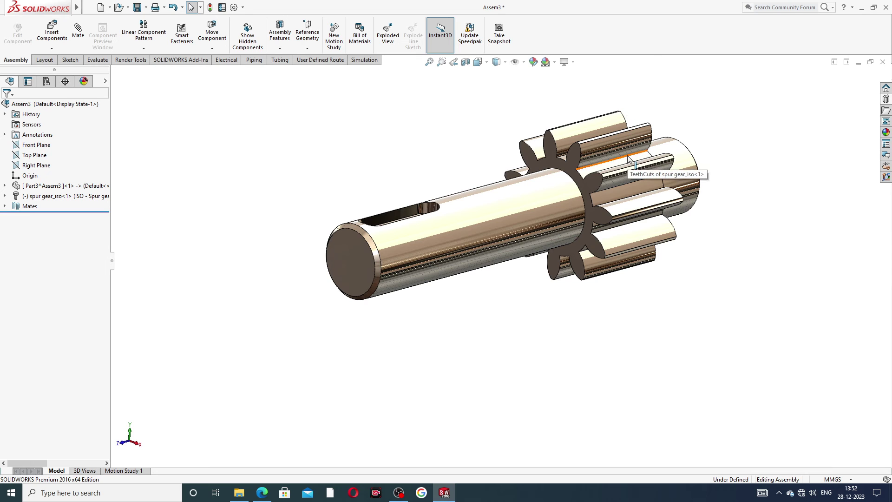
{"action": "scroll", "coordinate": [629, 161], "scroll_direction": "down", "scroll_amount": 2}
{"action": "middle_click_drag", "start_coordinate": [620, 214], "coordinate": [725, 139]}
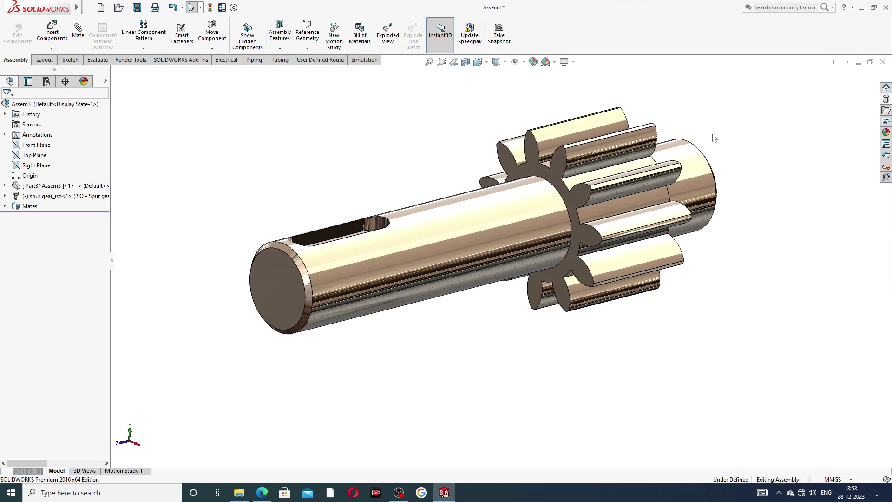
{"action": "left_click", "coordinate": [588, 142]}
{"action": "left_click_drag", "start_coordinate": [593, 140], "coordinate": [651, 260]}
{"action": "left_click", "coordinate": [381, 162]}
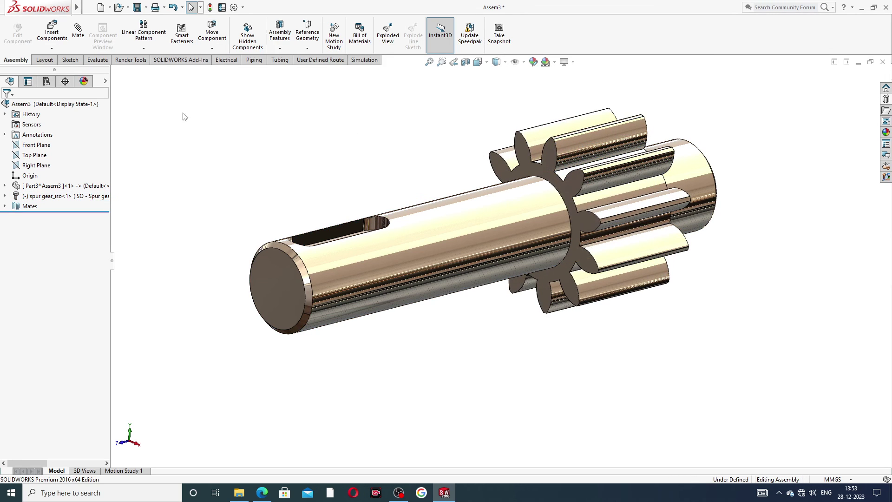
Lock the gear's rotation with a coincident mate between the shaft's Top Plane and the spur gear's Plane2
{"action": "left_click", "coordinate": [4, 186]}
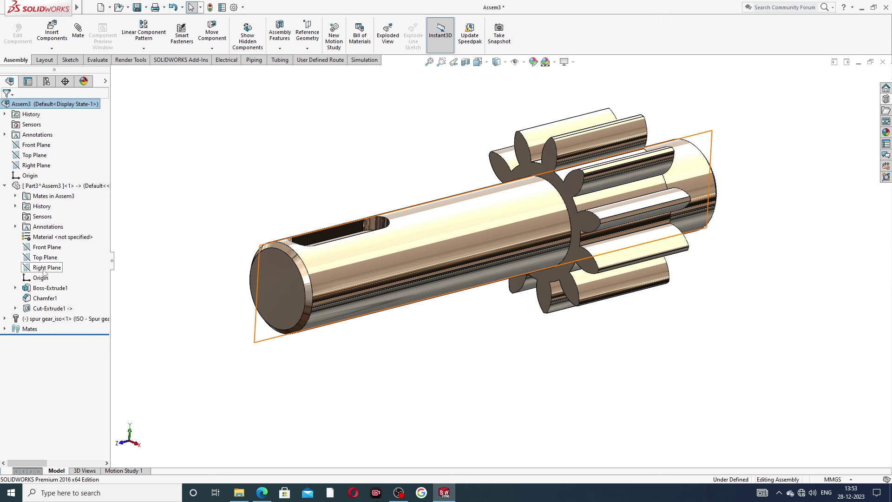
{"action": "left_click", "coordinate": [4, 319]}
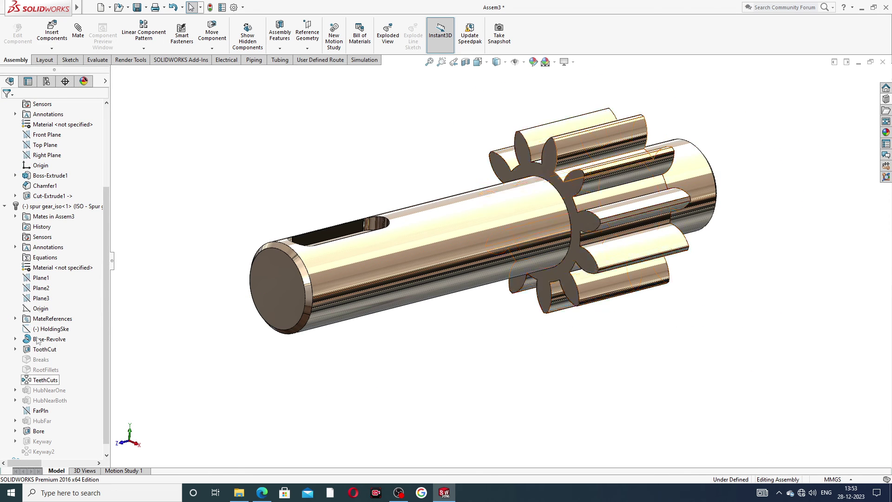
{"action": "left_click_drag", "start_coordinate": [109, 199], "coordinate": [105, 157]}
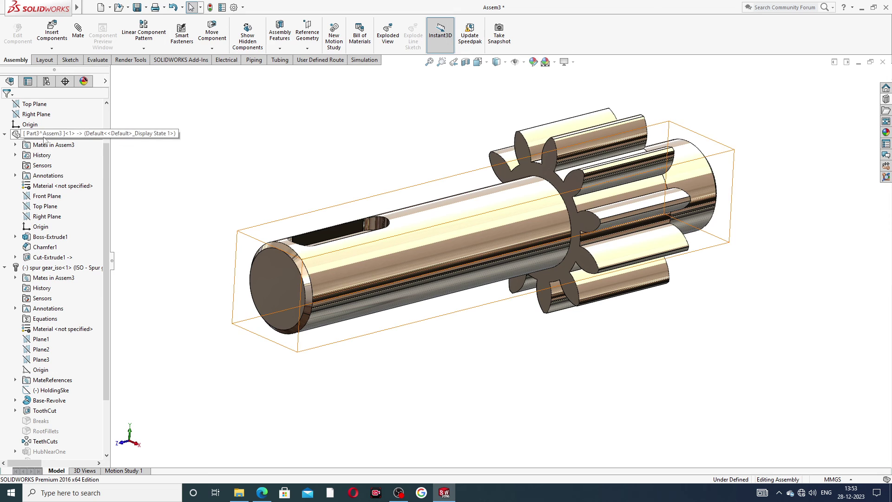
{"action": "left_click", "coordinate": [46, 208]}
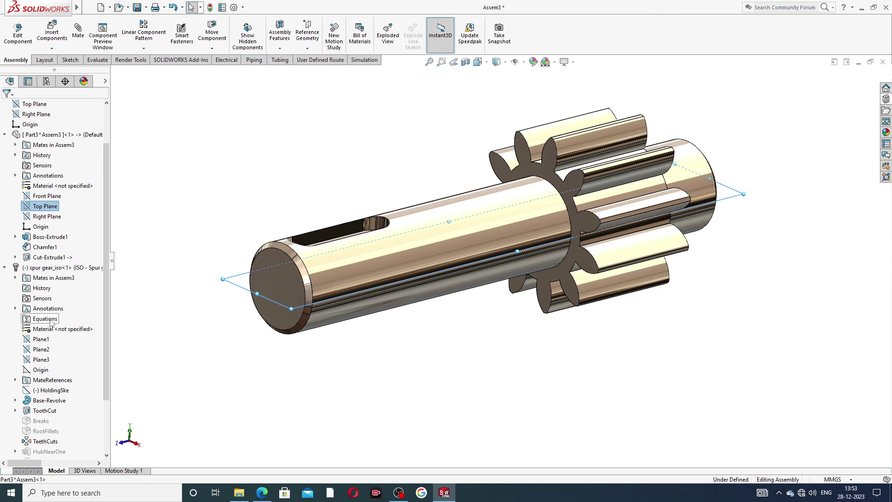
{"action": "left_click", "coordinate": [48, 353], "text": "ctrl"}
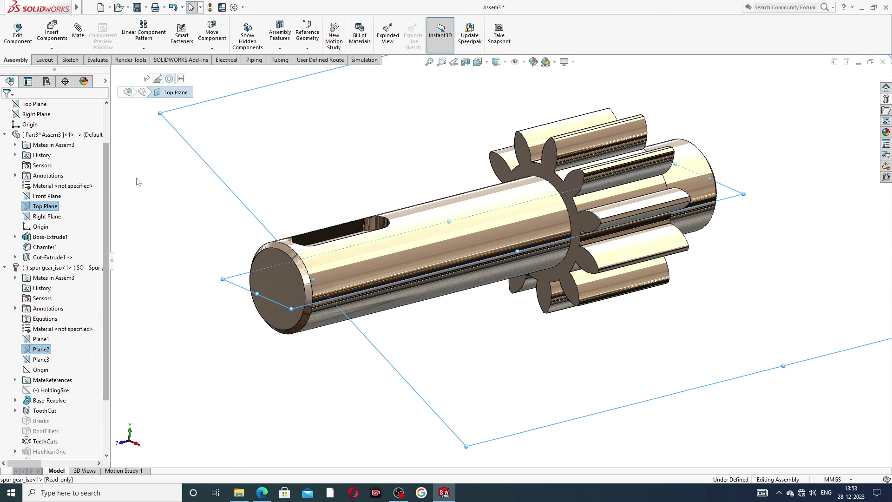
{"action": "left_click", "coordinate": [78, 33]}
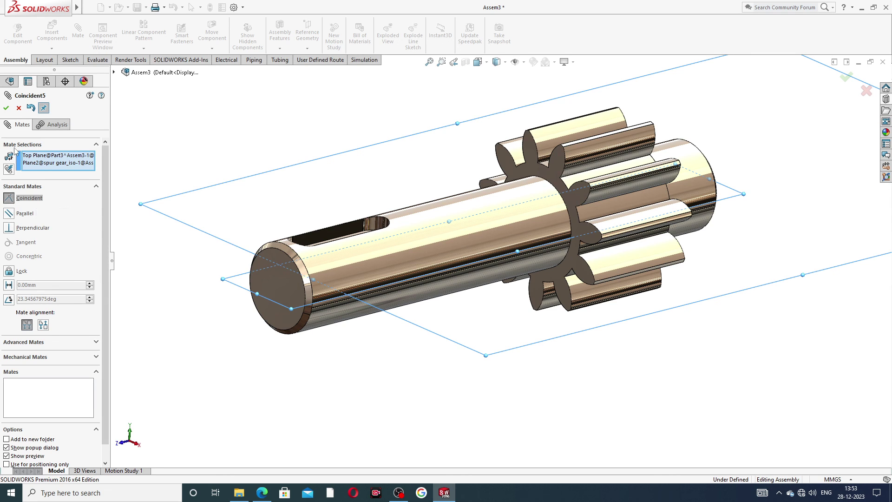
{"action": "left_click", "coordinate": [6, 108]}
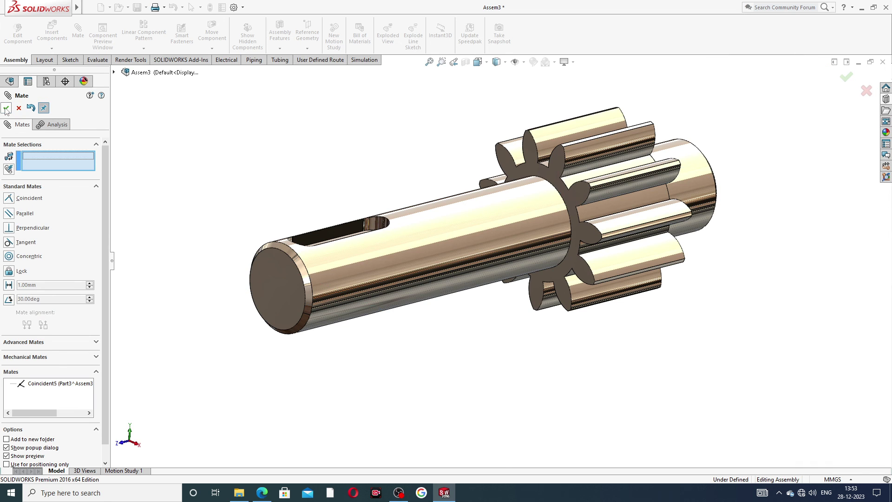
{"action": "left_click", "coordinate": [6, 109]}
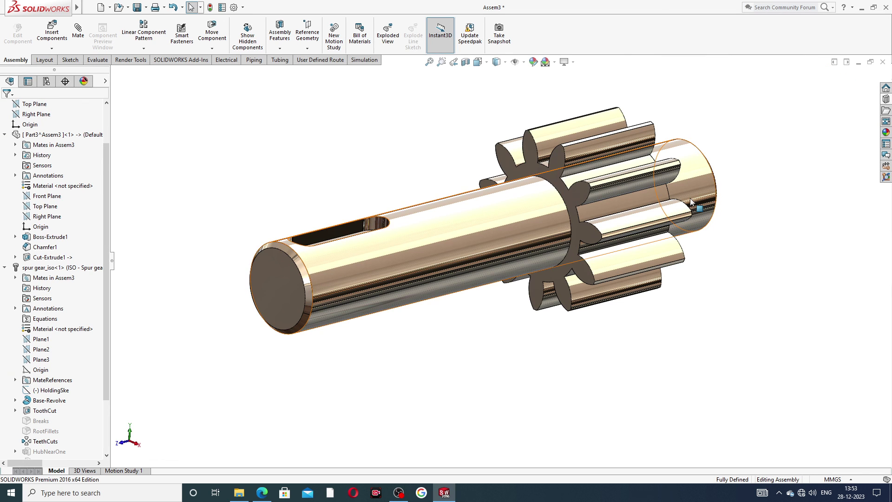
Inspect the gear and shaft assembly from several sides and compare it with the Part-09 drive gear drawing
{"action": "middle_click_drag", "start_coordinate": [696, 199], "coordinate": [647, 175]}
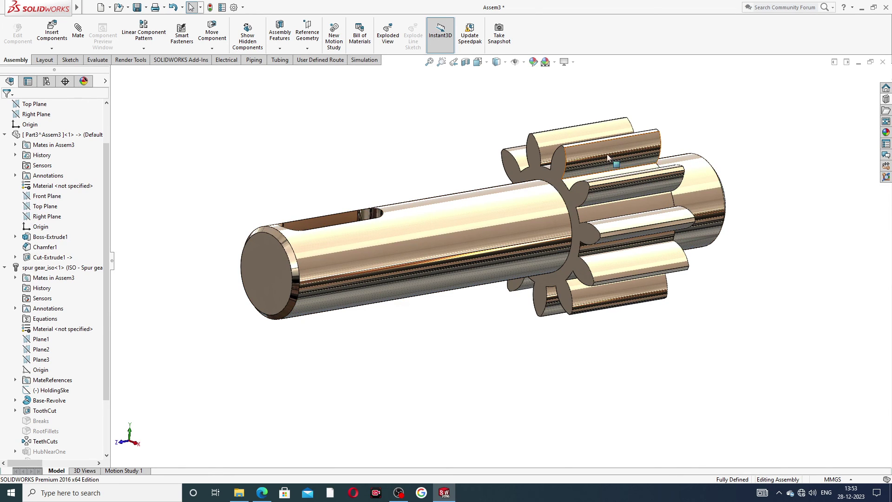
{"action": "left_click", "coordinate": [605, 138]}
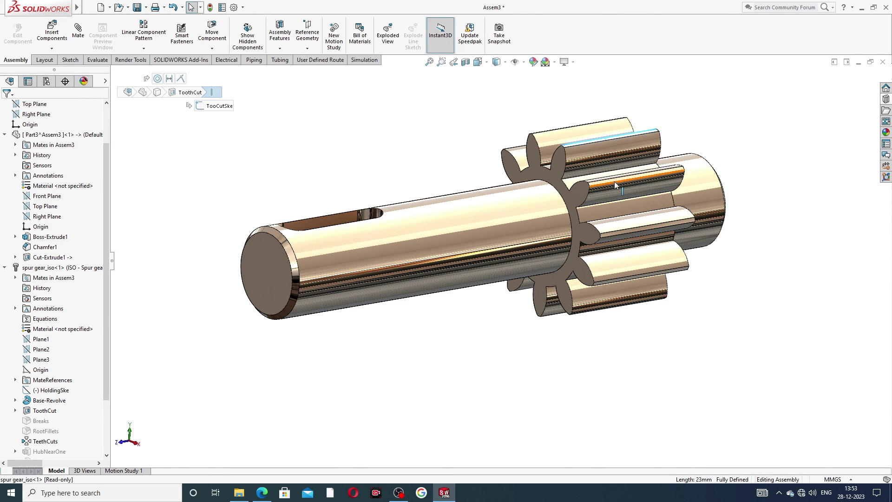
{"action": "key", "text": "Escape"}
{"action": "middle_click_drag", "start_coordinate": [685, 188], "coordinate": [661, 268]}
{"action": "scroll", "coordinate": [641, 195], "scroll_direction": "up", "scroll_amount": 3}
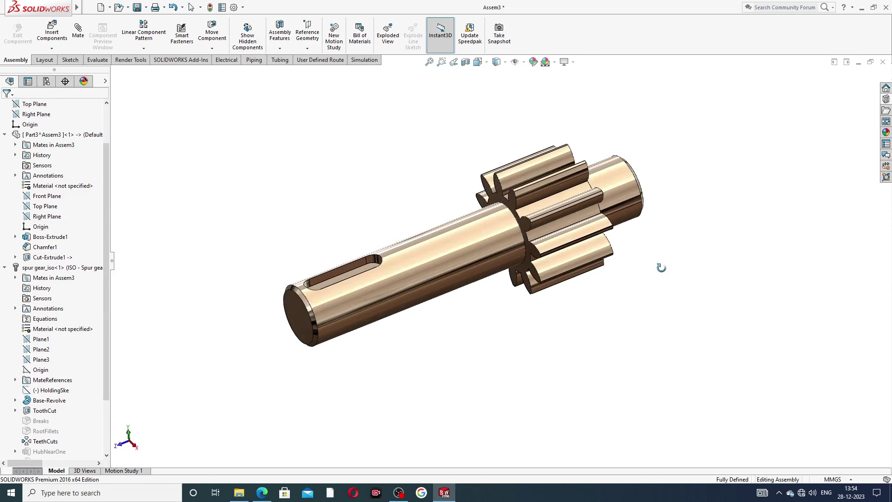
{"action": "scroll", "coordinate": [499, 214], "scroll_direction": "down", "scroll_amount": 2}
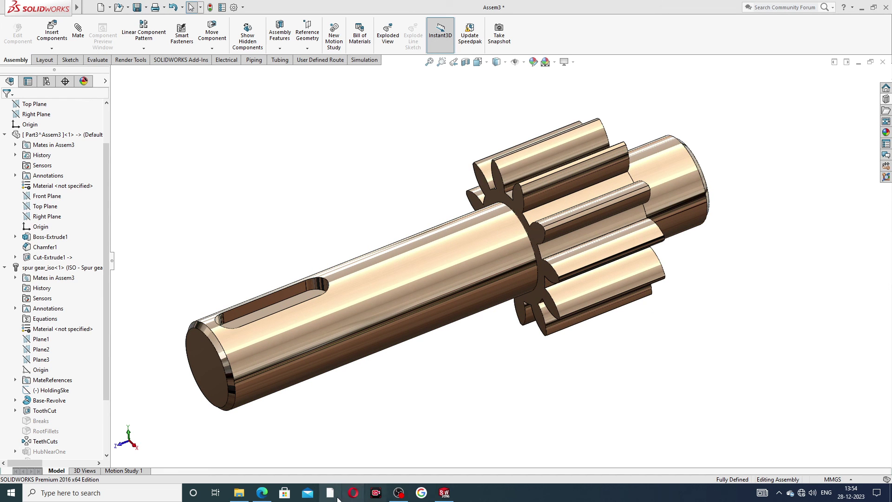
{"action": "left_click", "coordinate": [264, 494]}
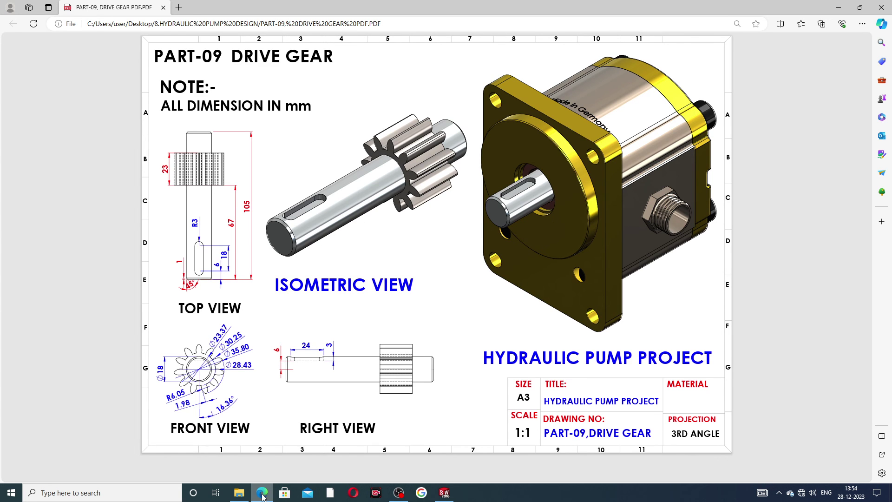
{"action": "left_click", "coordinate": [444, 493]}
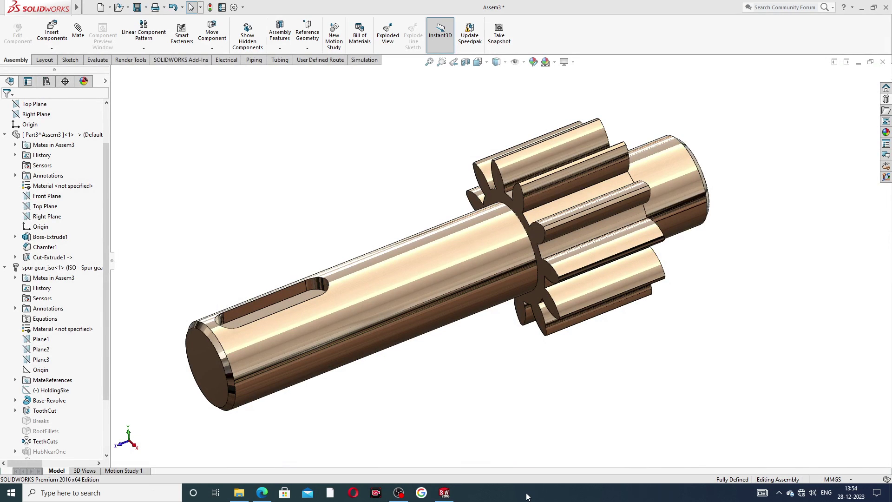